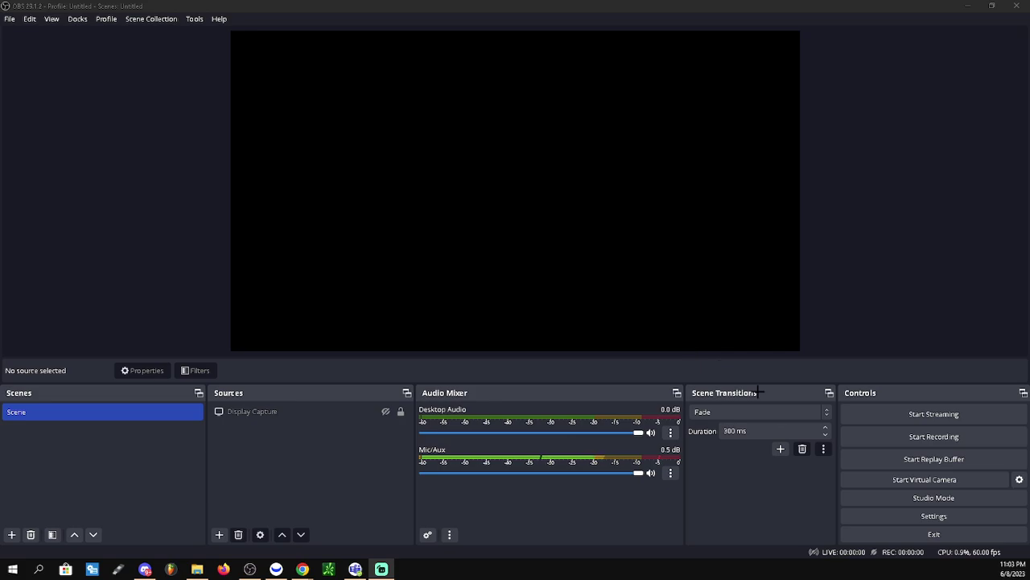
- Set the Output mode to Advanced and bring up the streaming video encoder list showing NVENC H.264
left_click(915, 515)
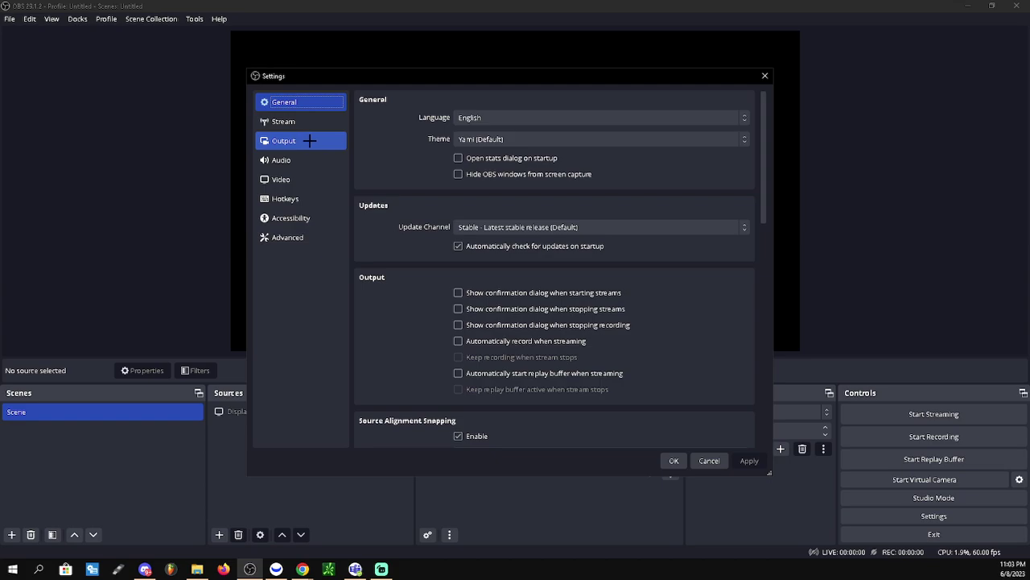
left_click(309, 141)
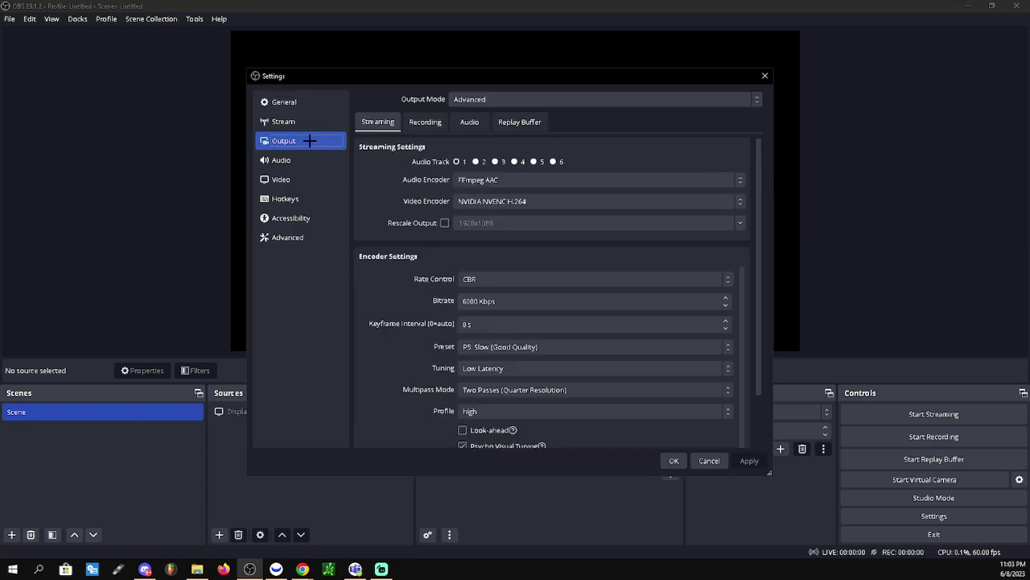
left_click(463, 99)
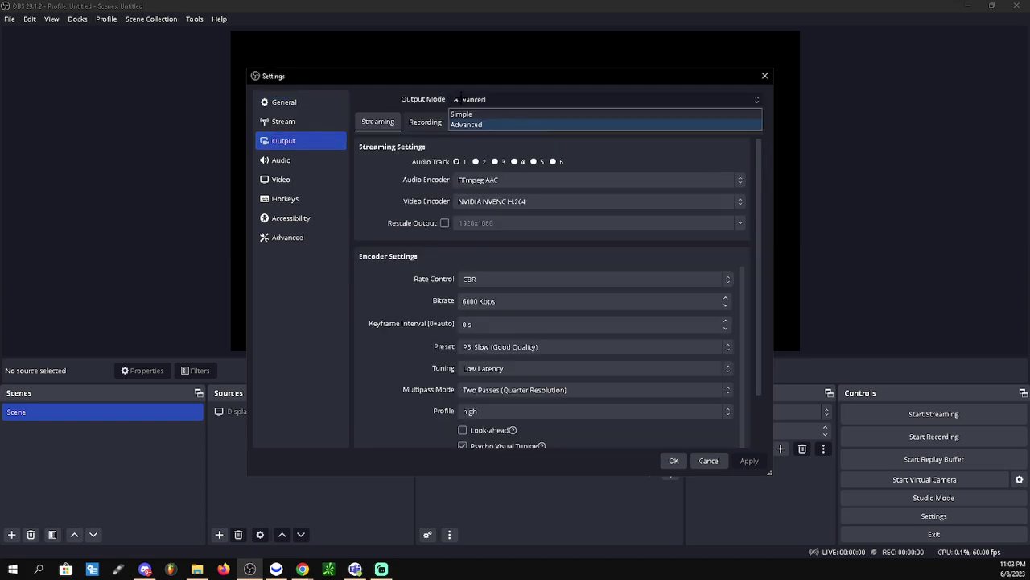
left_click(466, 124)
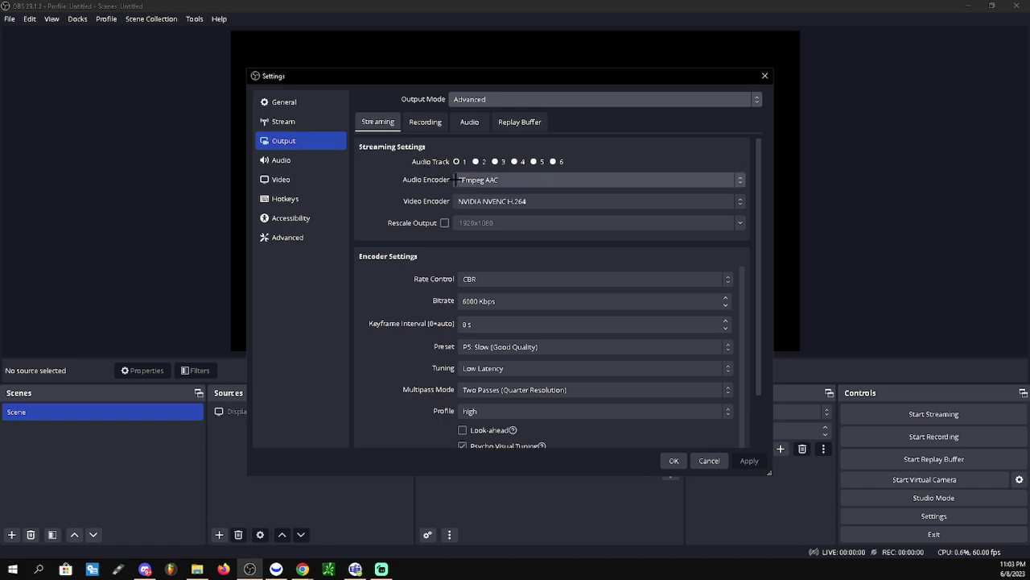
left_click(509, 201)
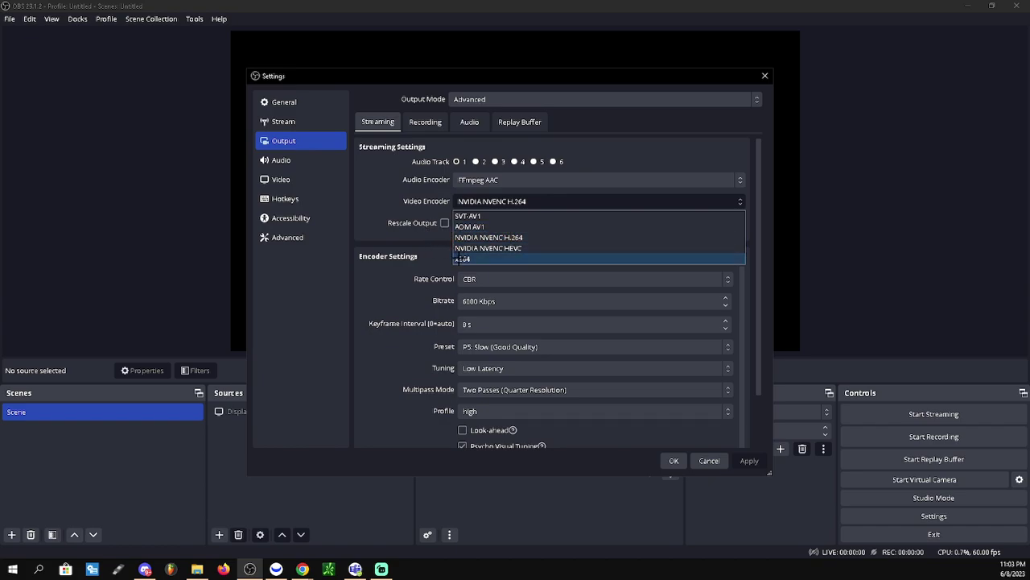
- Keep NVIDIA NVENC H.264 and leave the streaming output unscaled after trying Rescale Output
left_click(507, 237)
scroll(507, 235, "down", 1)
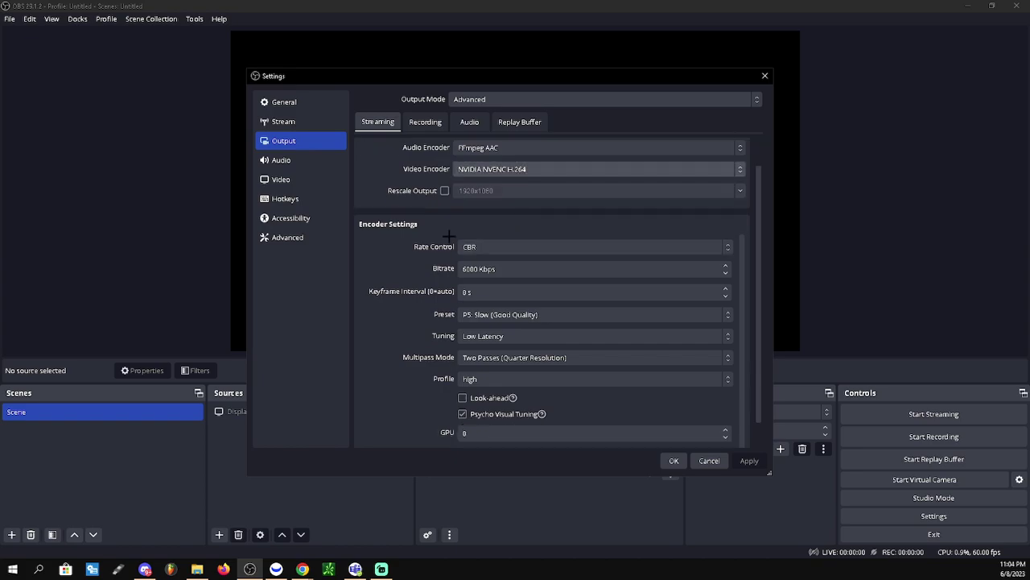
left_click(444, 190)
left_click(664, 191)
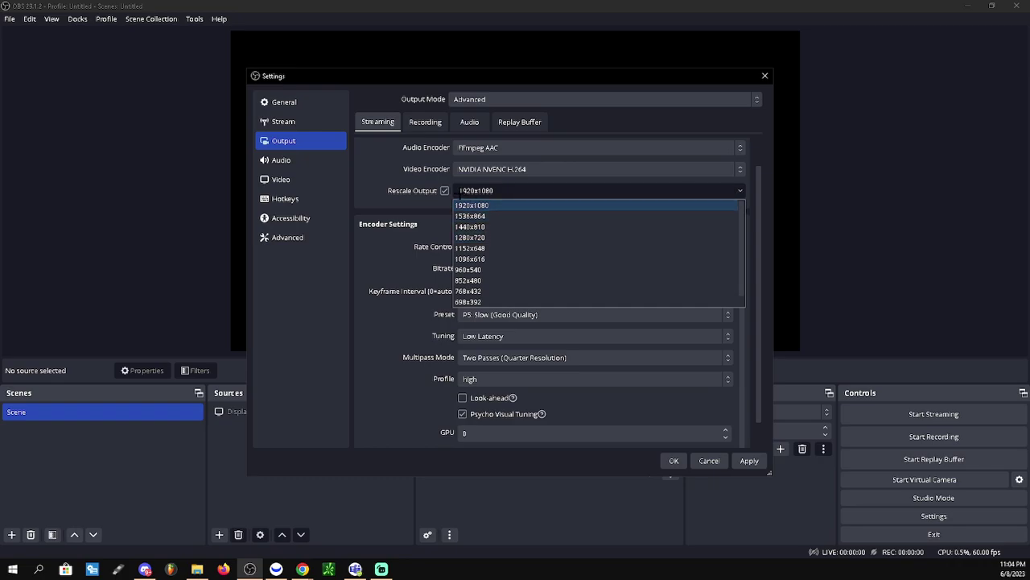
left_click(445, 190)
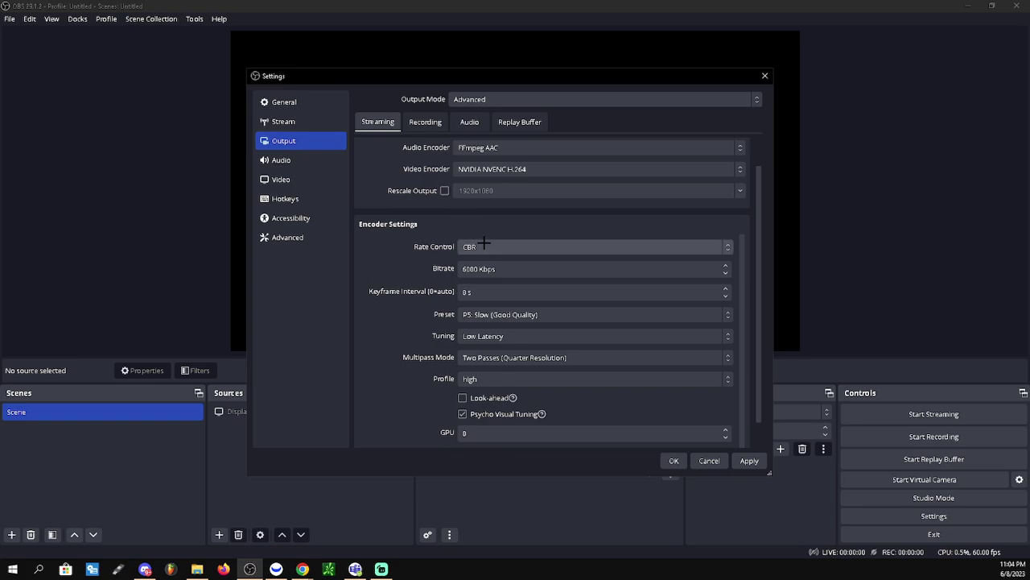
scroll(490, 269, "down", 1)
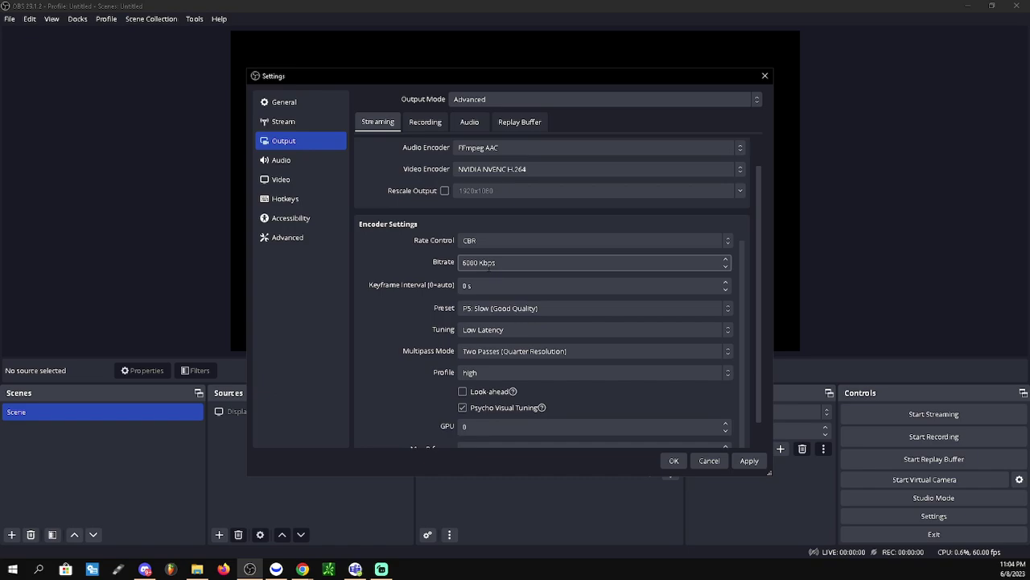
scroll(489, 270, "up", 1)
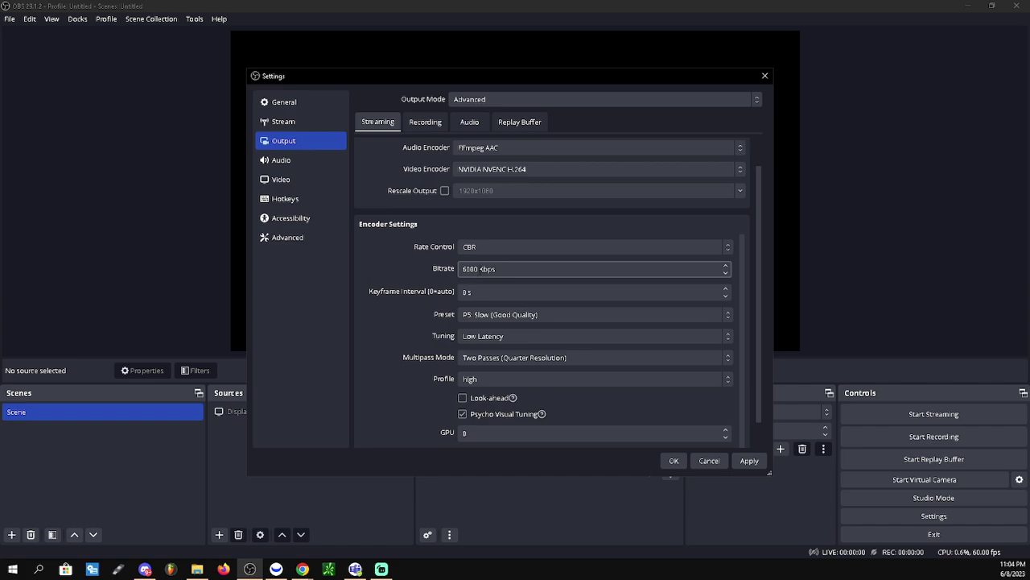
- Keep the streaming encoder preset at P5: Slow (Good Quality)
scroll(477, 278, "down", 1)
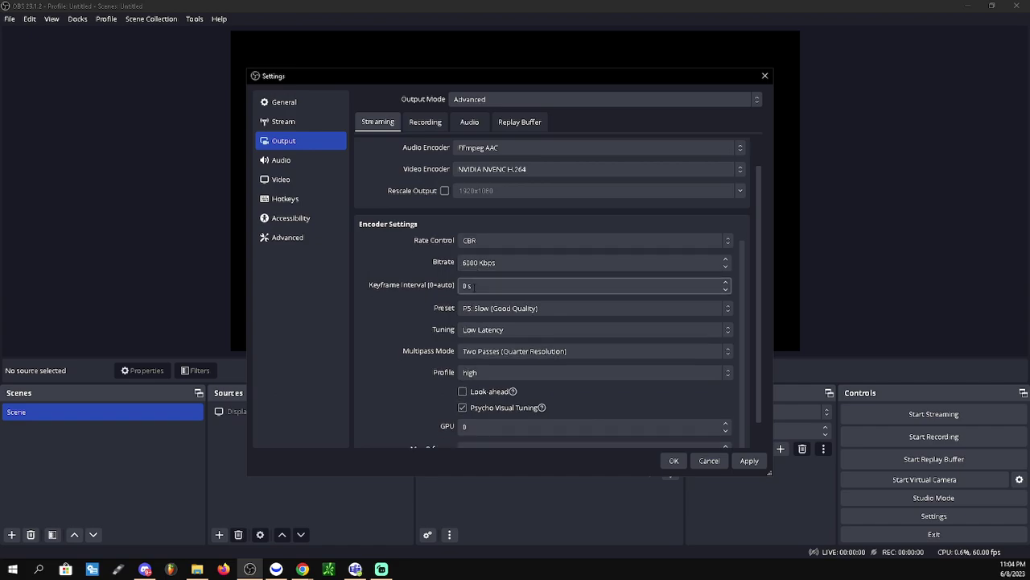
left_click(498, 306)
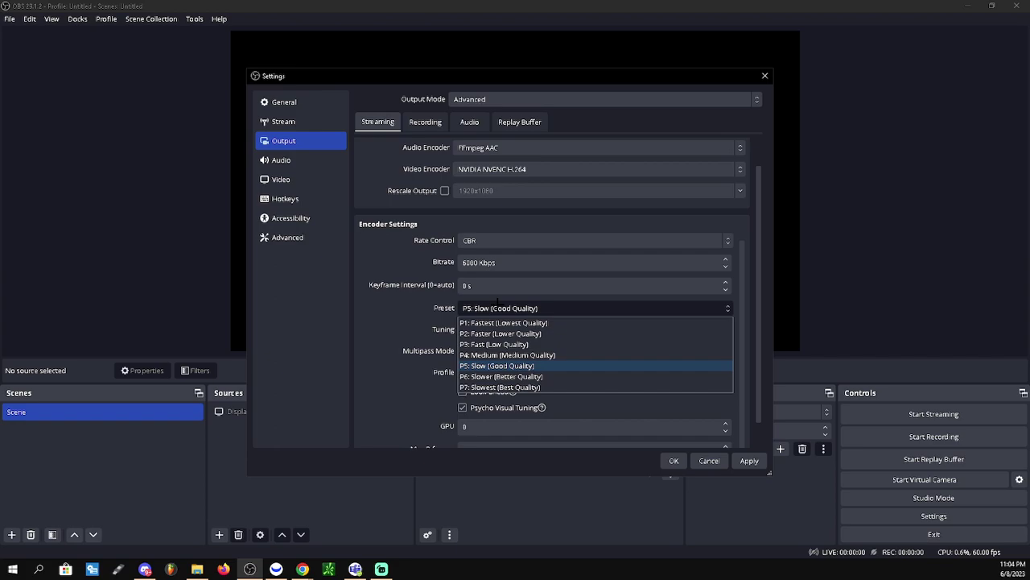
left_click(515, 366)
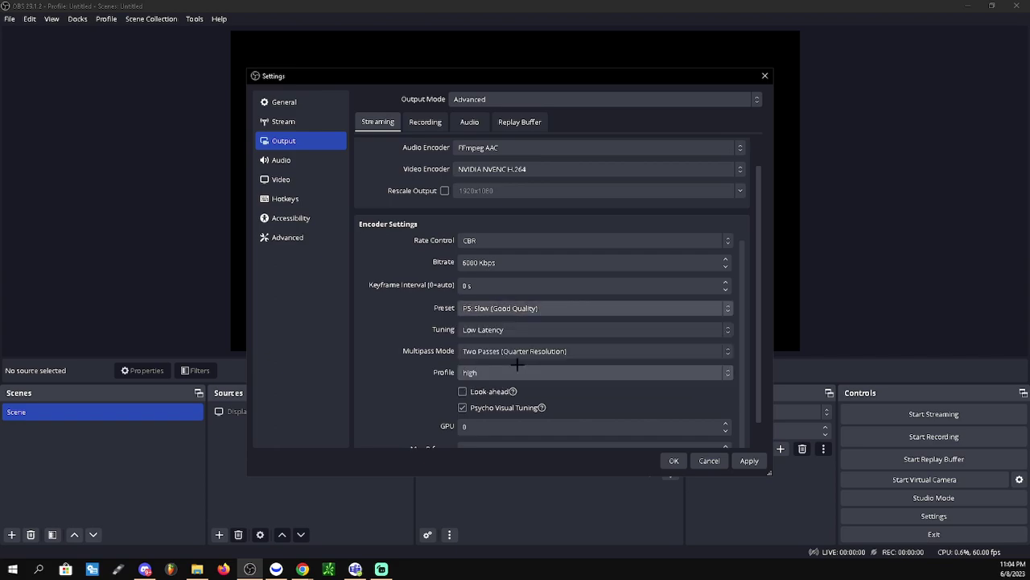
left_click(515, 311)
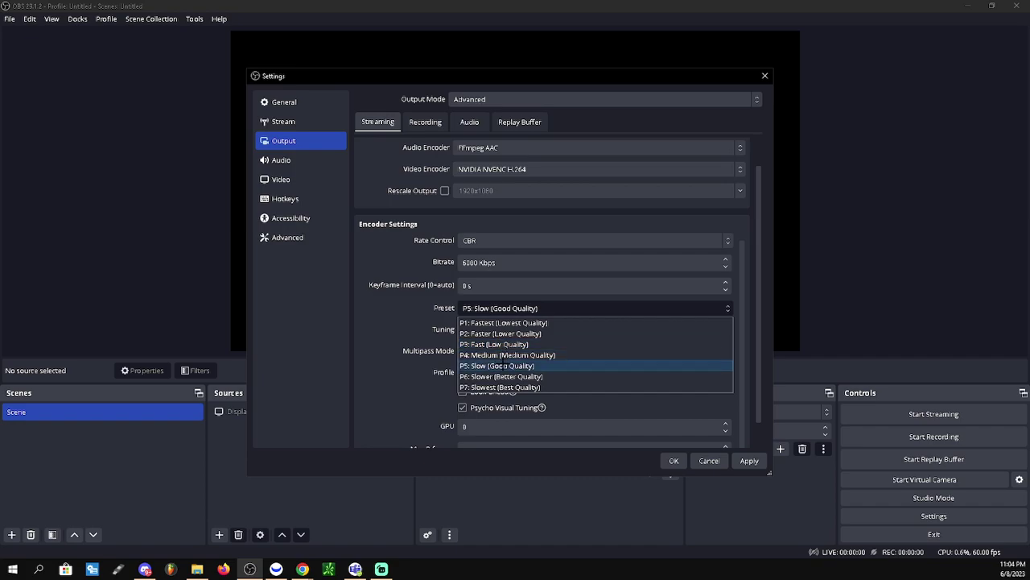
left_click(497, 366)
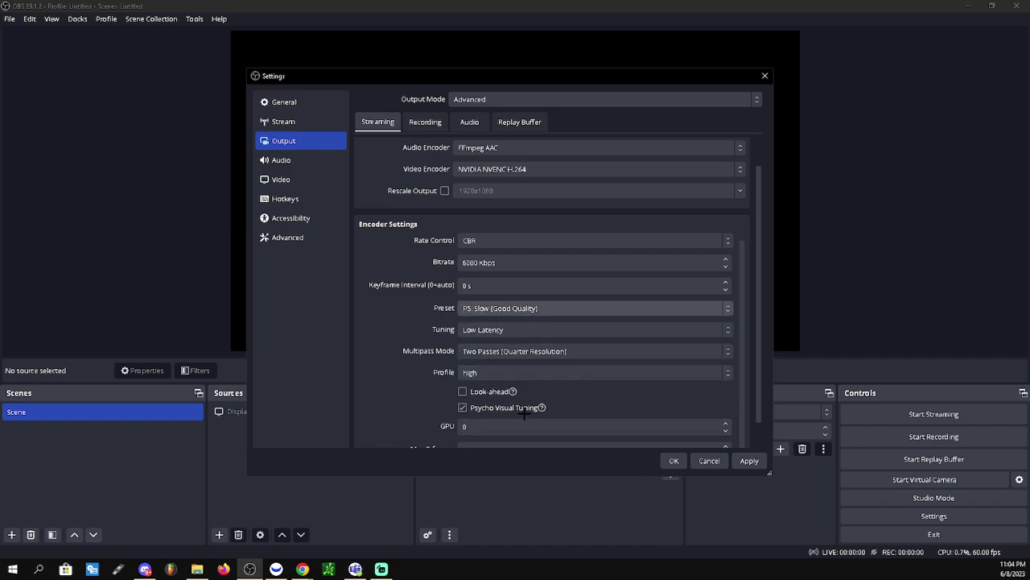
mouse_move(525, 412)
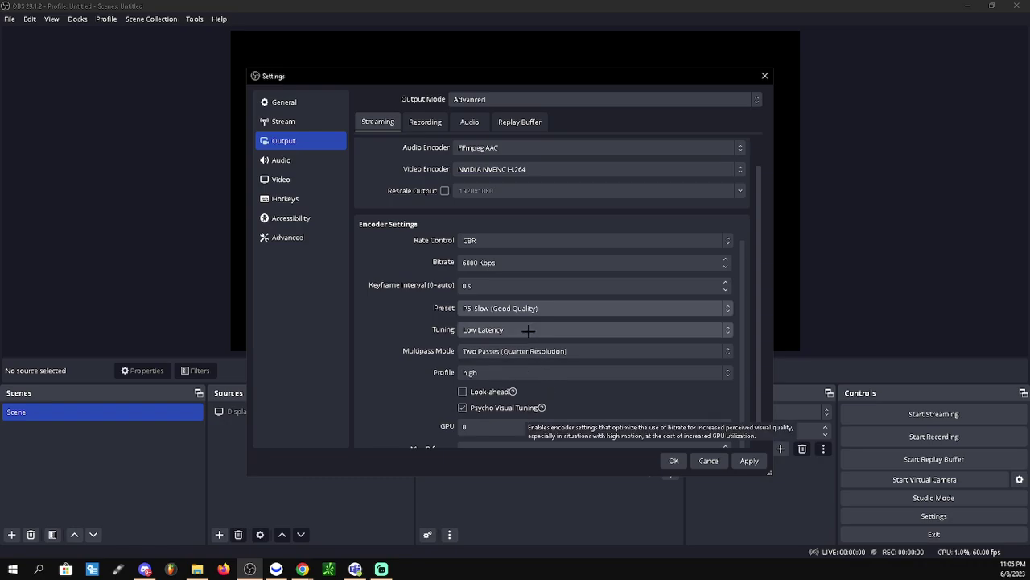
left_click(499, 306)
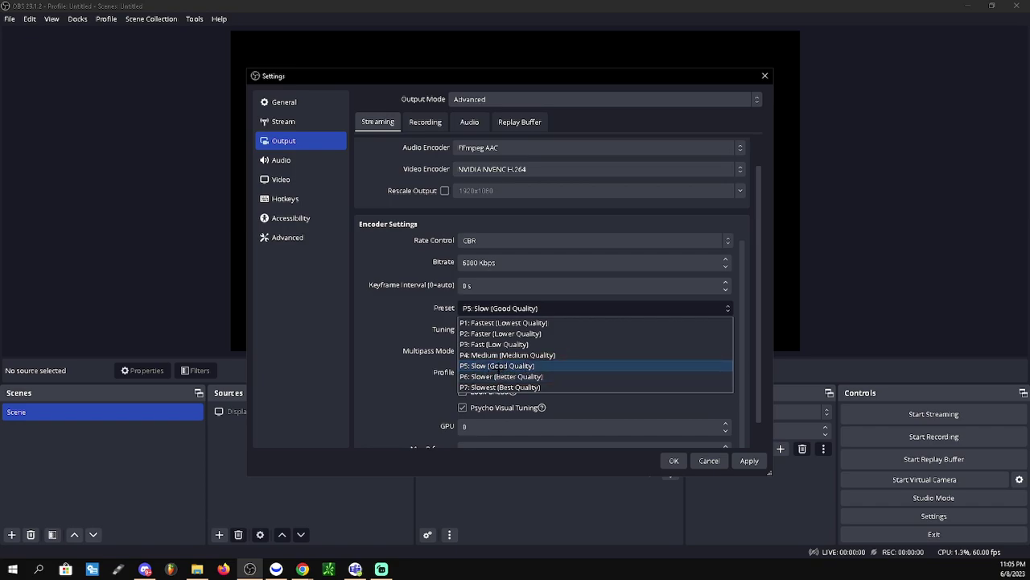
- Keep the P5 preset and Low Latency tuning for the streaming encoder
left_click(499, 366)
scroll(425, 380, "down", 1)
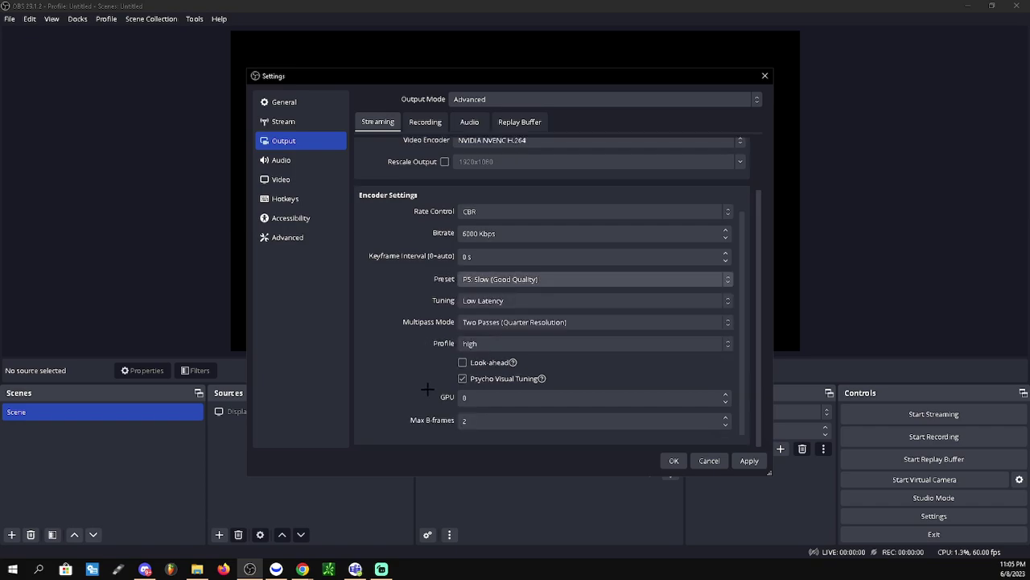
left_click(473, 300)
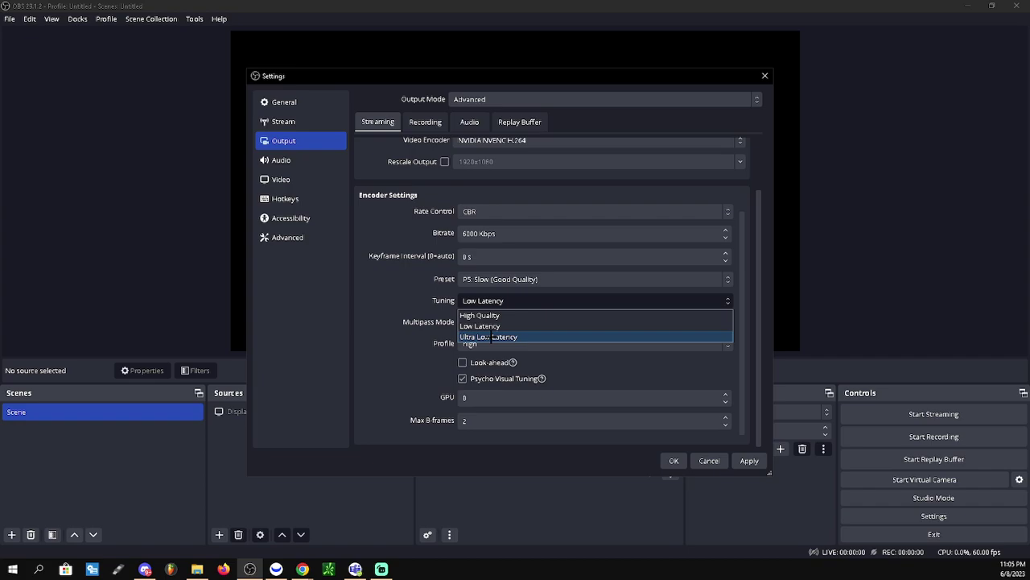
left_click(496, 326)
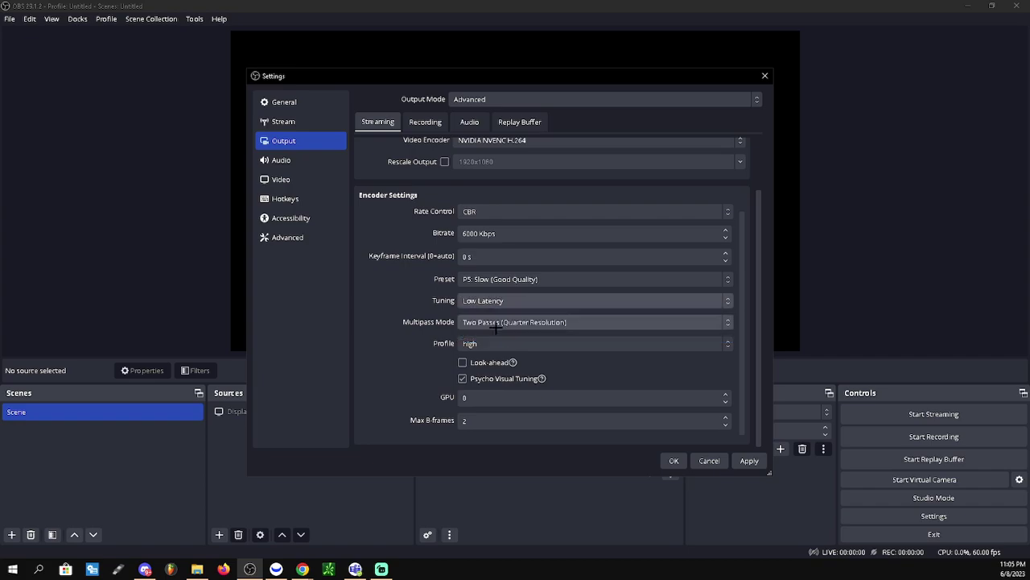
- Keep Two Passes (Quarter Resolution) multipass and the high profile, then apply the streaming settings
left_click(496, 324)
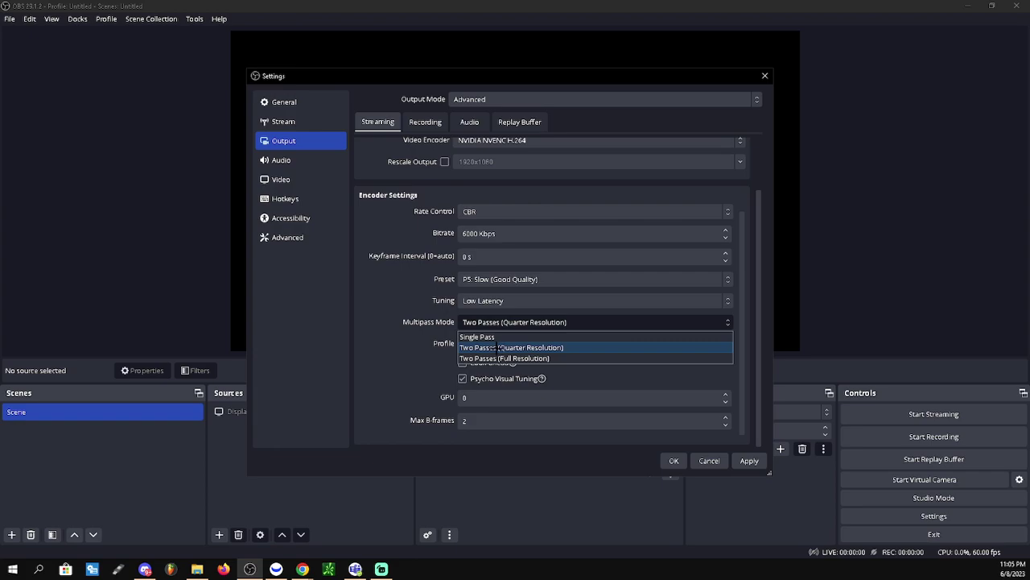
left_click(498, 347)
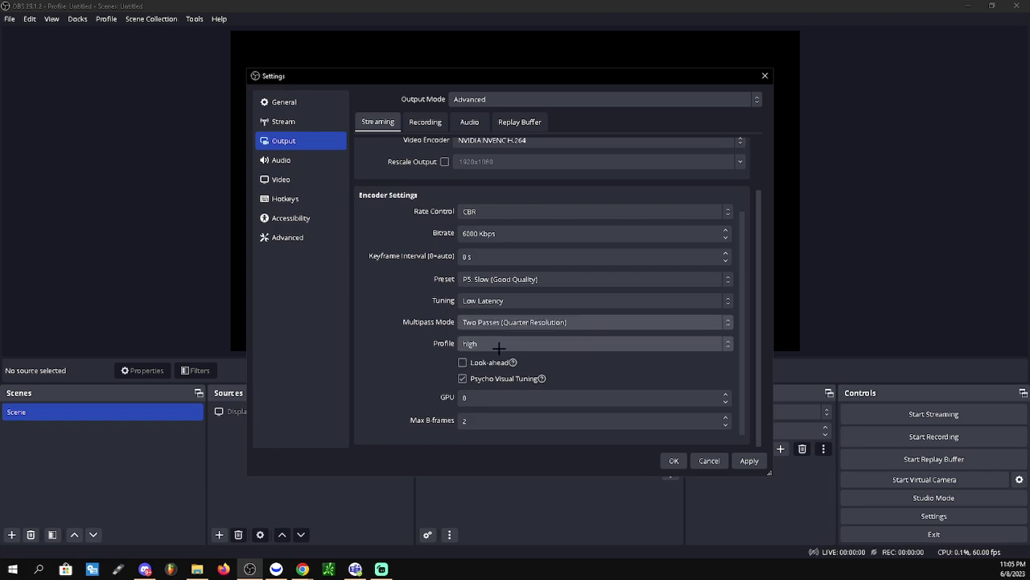
left_click(500, 344)
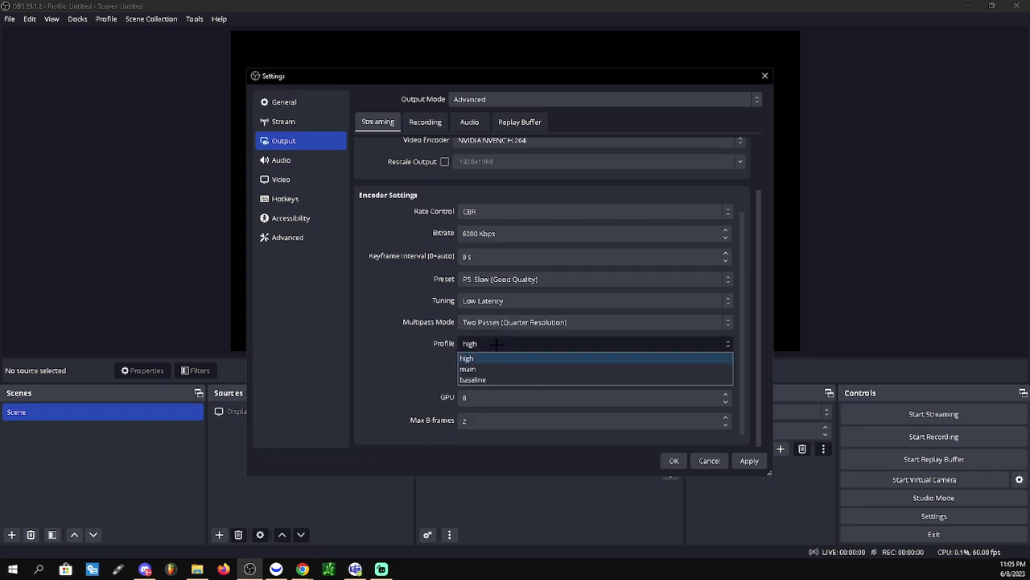
left_click(498, 344)
scroll(471, 400, "up", 1)
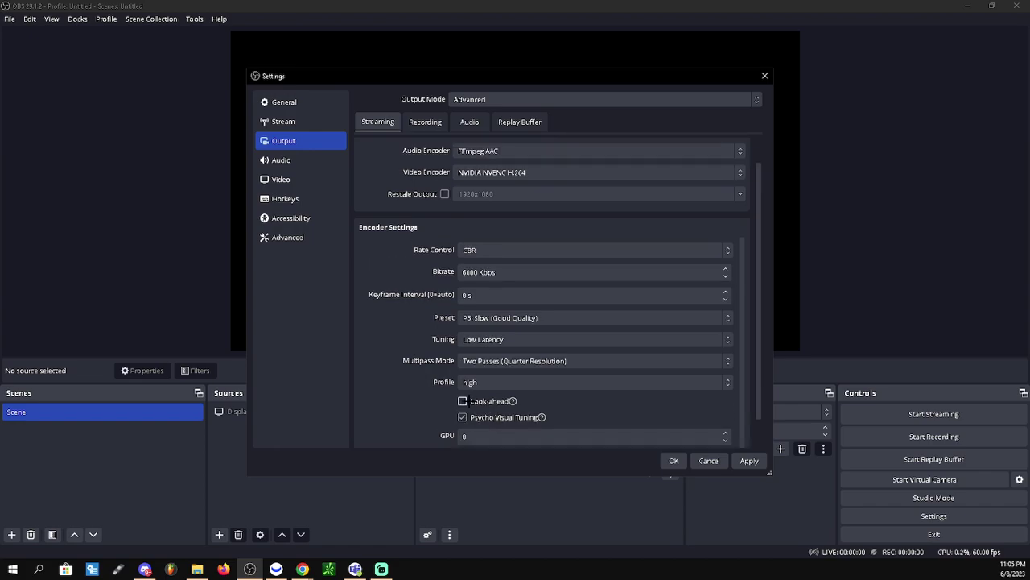
scroll(471, 400, "up", 1)
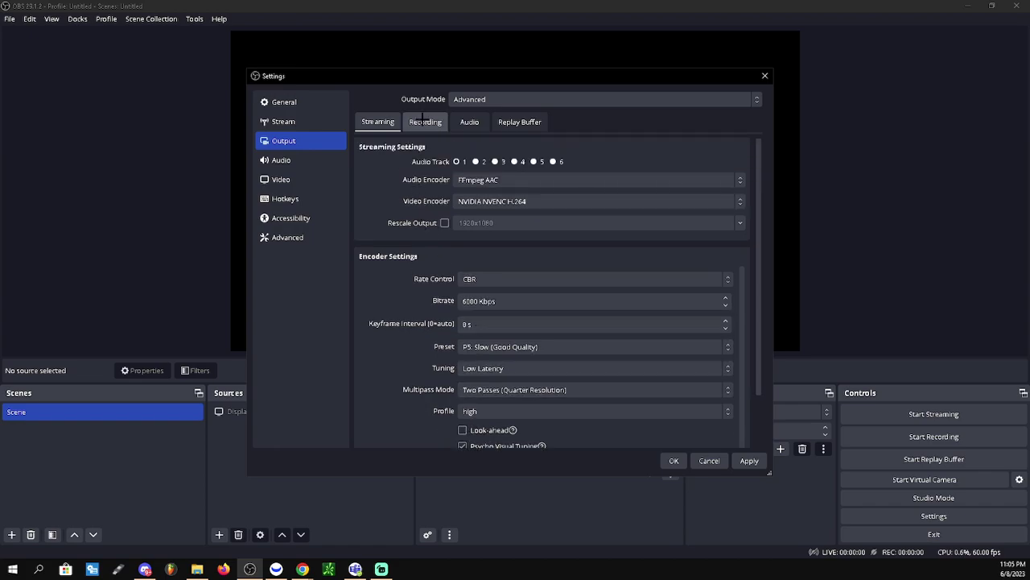
left_click(752, 461)
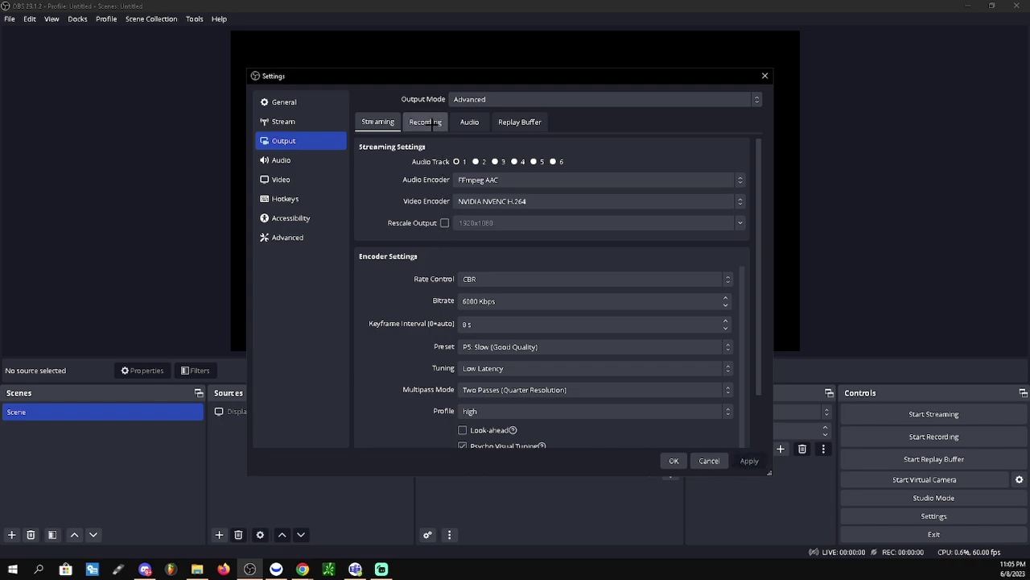
left_click(431, 124)
left_click(474, 148)
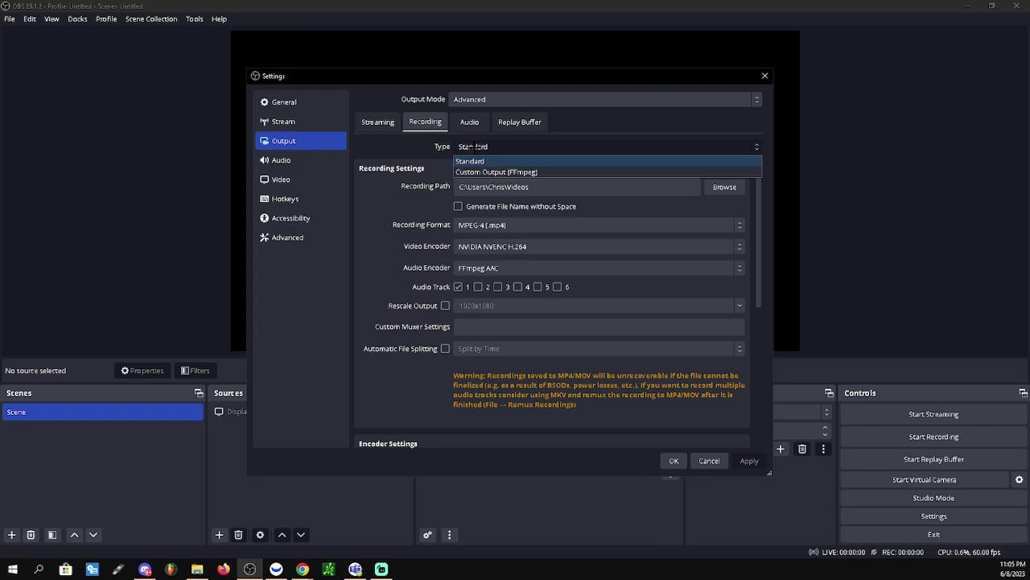
left_click(474, 148)
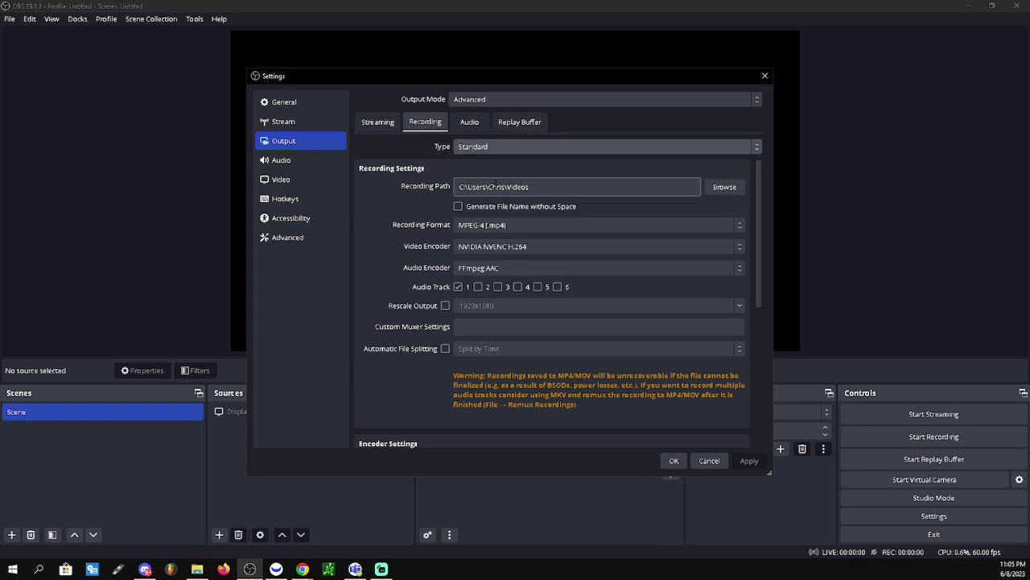
left_click_drag(536, 186, 459, 187)
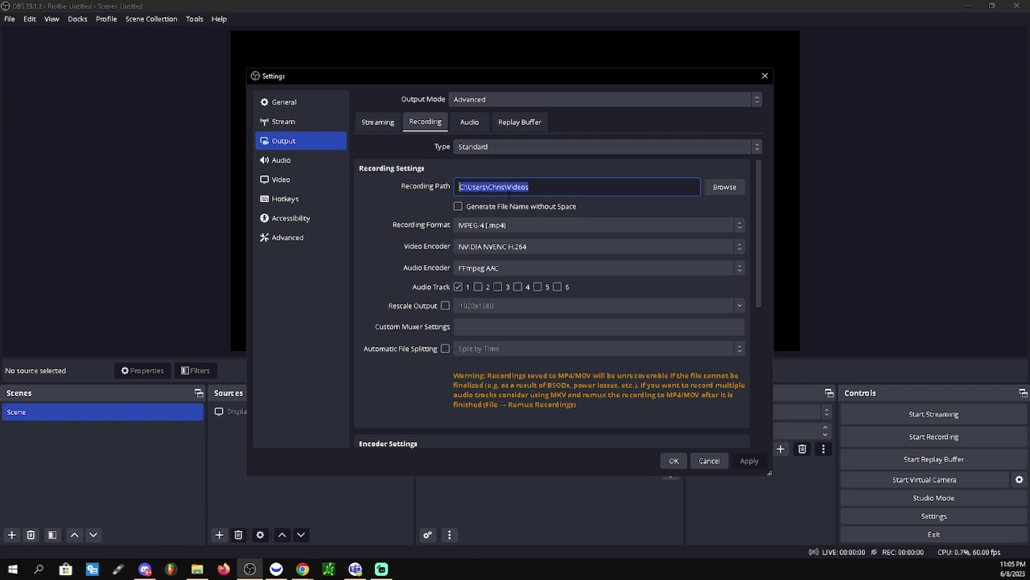
left_click(504, 227)
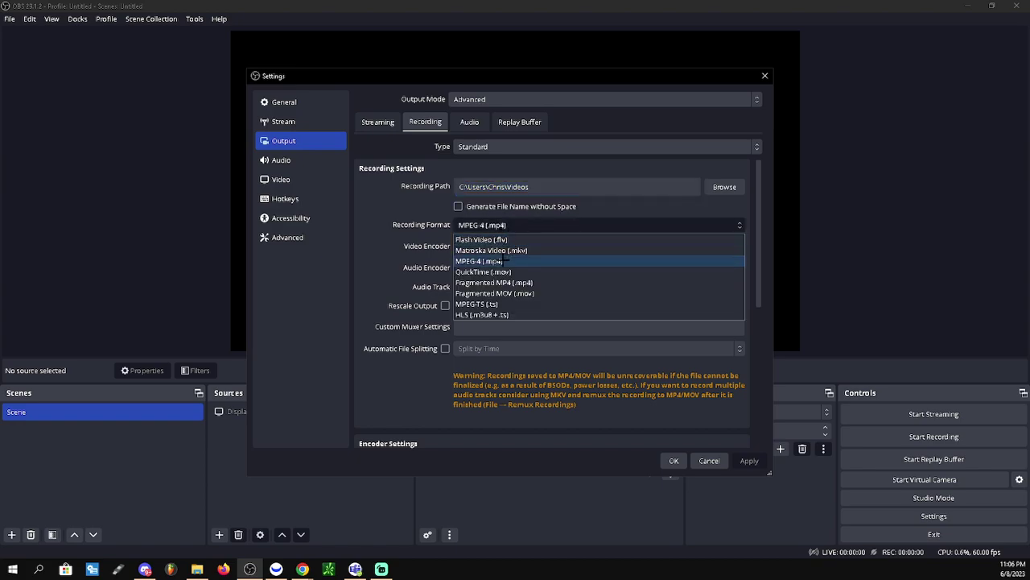
left_click(503, 261)
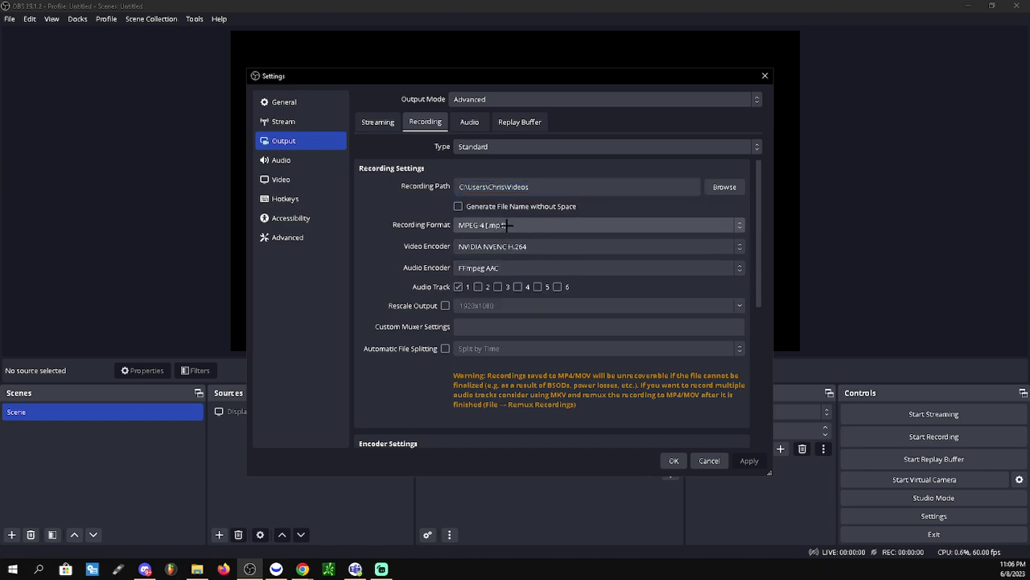
left_click(470, 246)
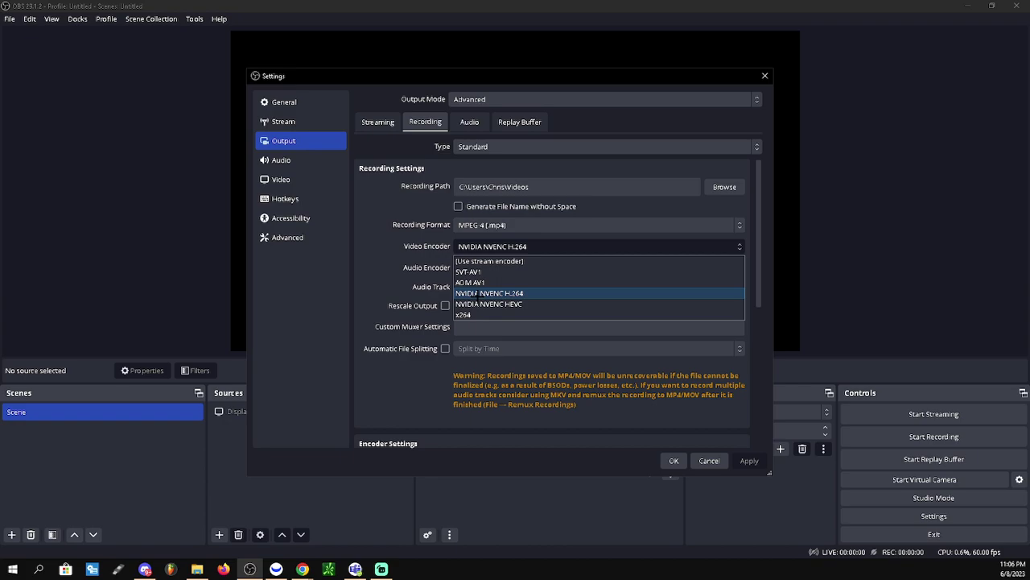
left_click(491, 294)
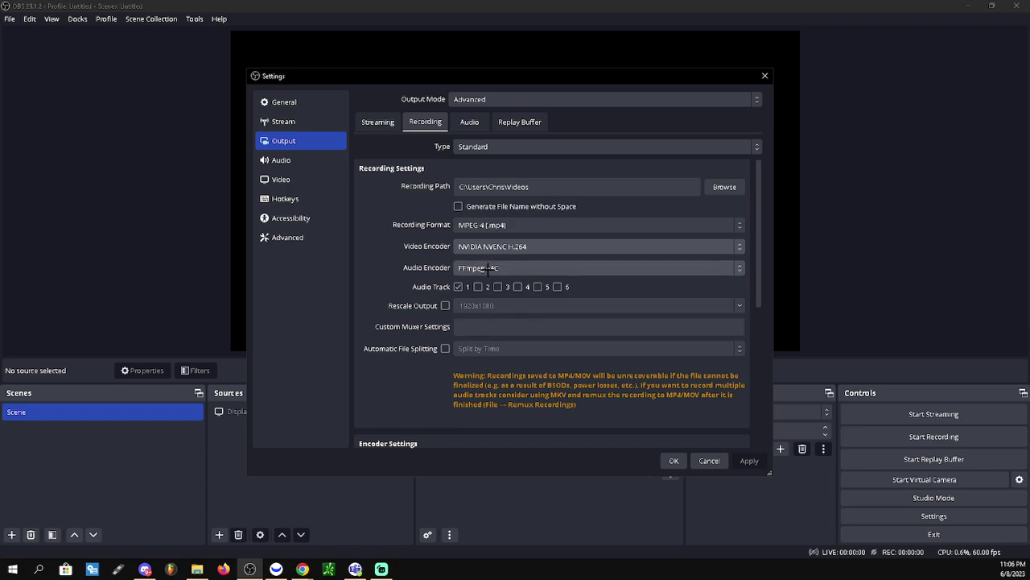
left_click(499, 267)
left_click(504, 295)
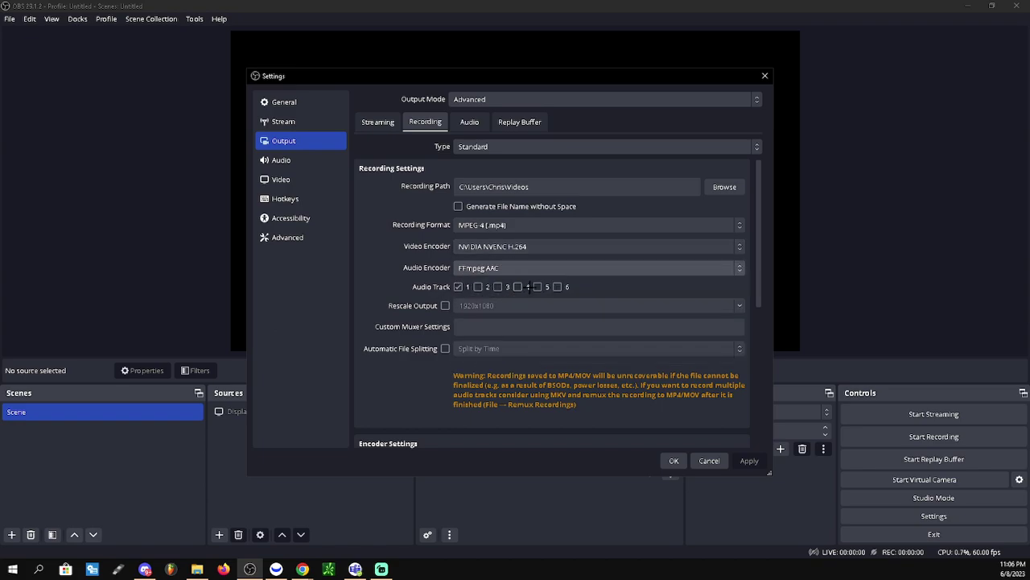
scroll(548, 302, "down", 2)
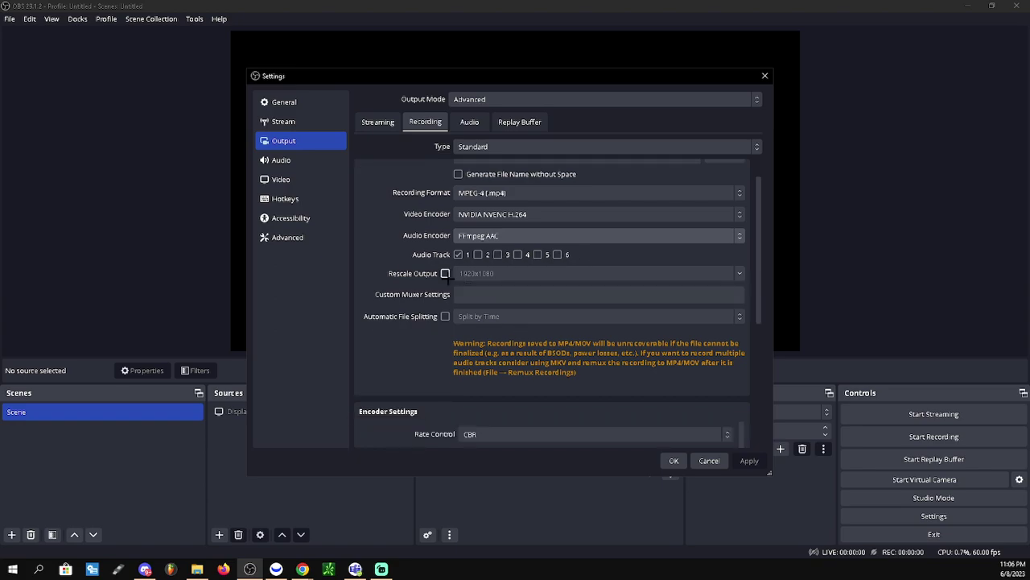
left_click(445, 273)
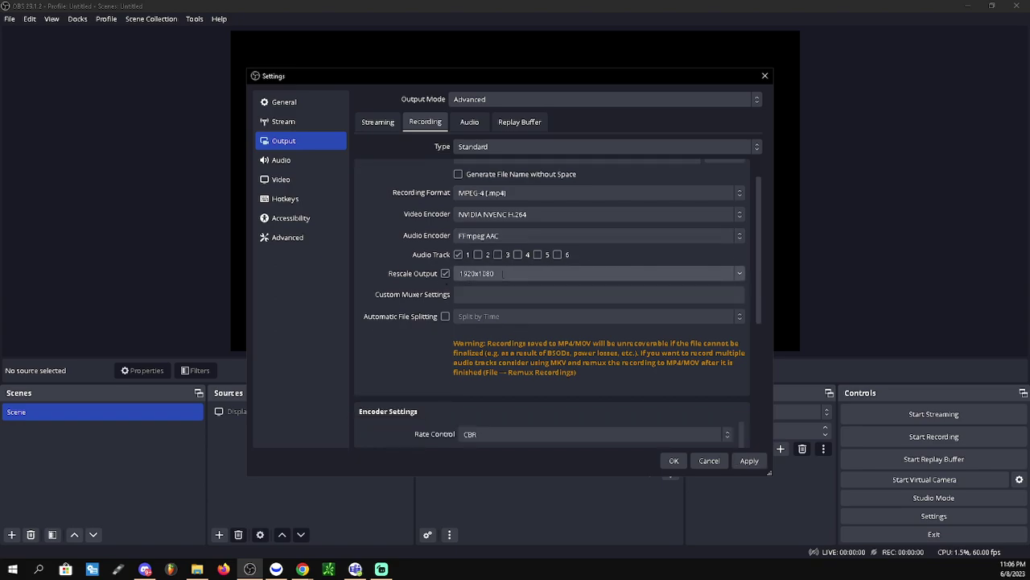
left_click(737, 273)
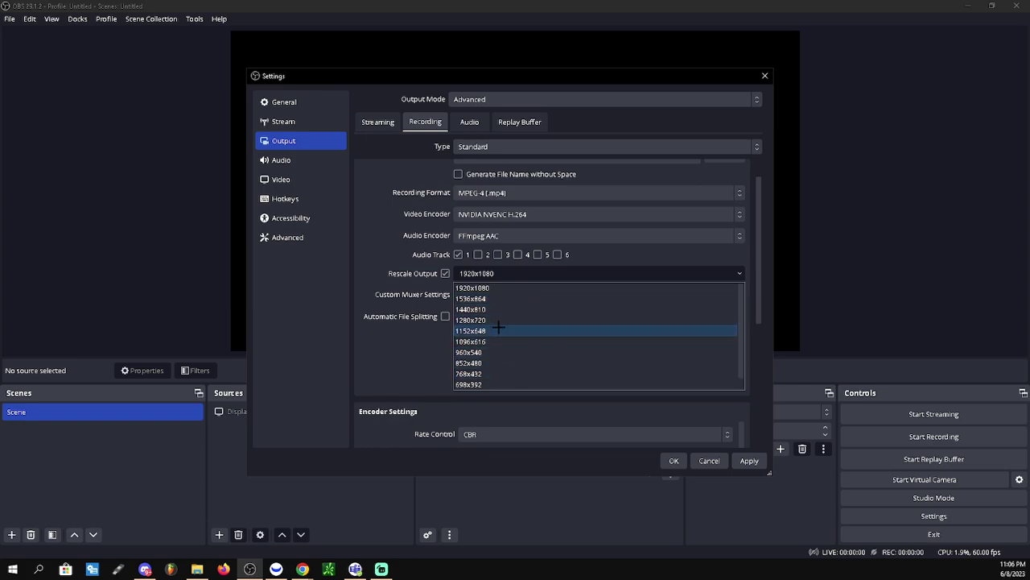
left_click(445, 272)
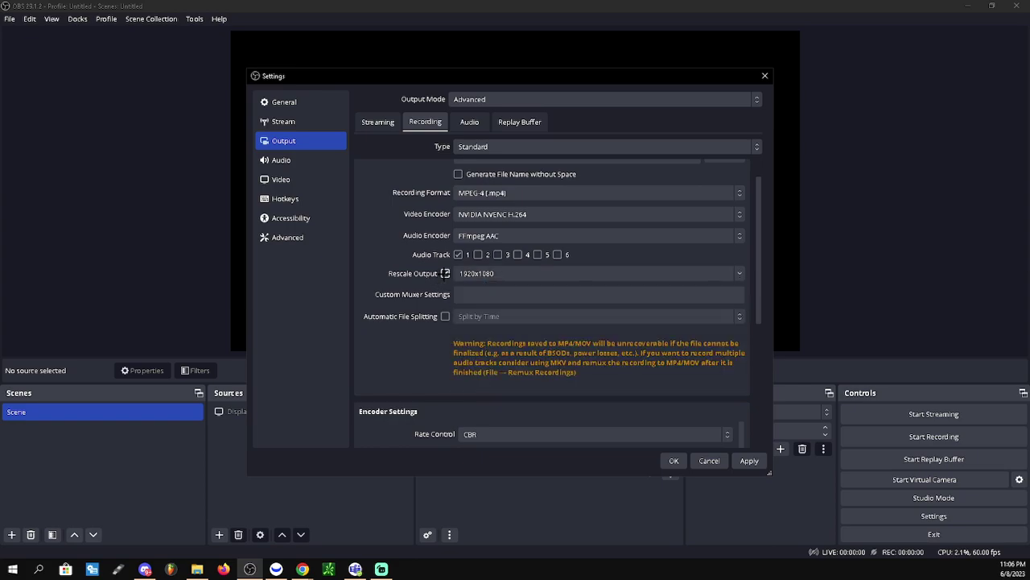
left_click(445, 273)
scroll(432, 322, "down", 1)
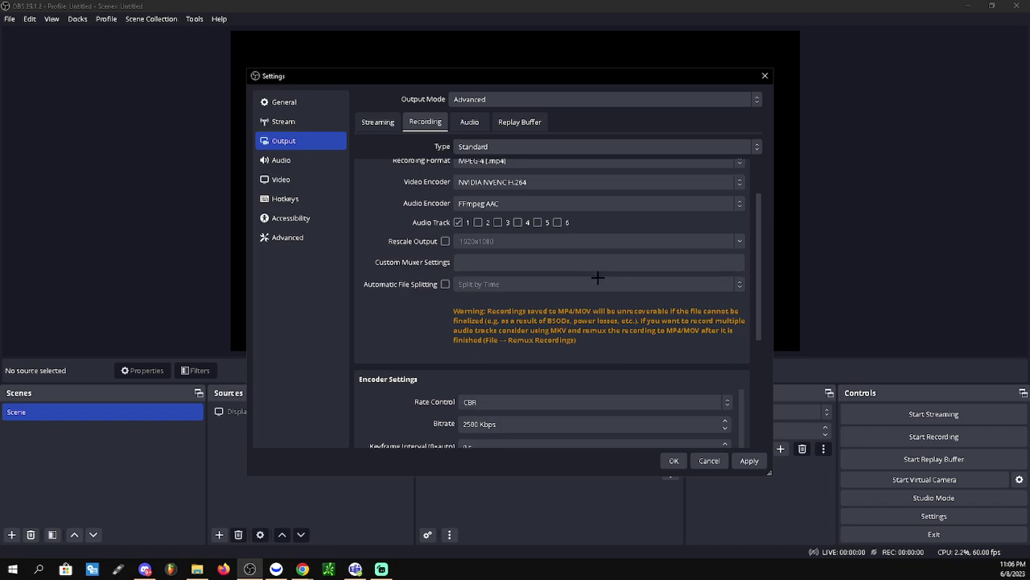
scroll(512, 291, "down", 1)
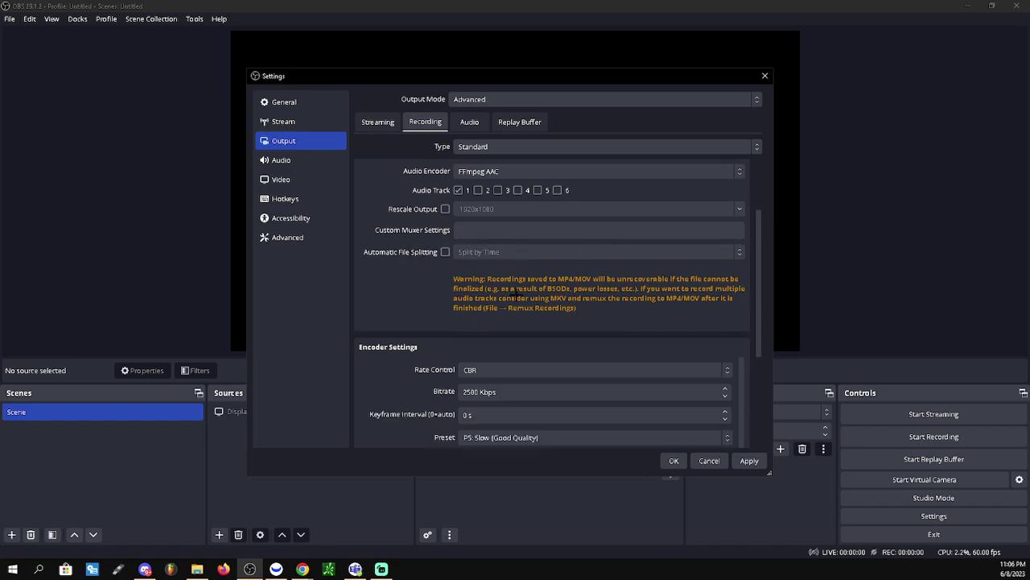
scroll(514, 289, "down", 3)
- Keep CBR rate control and raise the recording bitrate from 2500 to 6000 Kbps, then apply
left_click(485, 266)
left_click(483, 274)
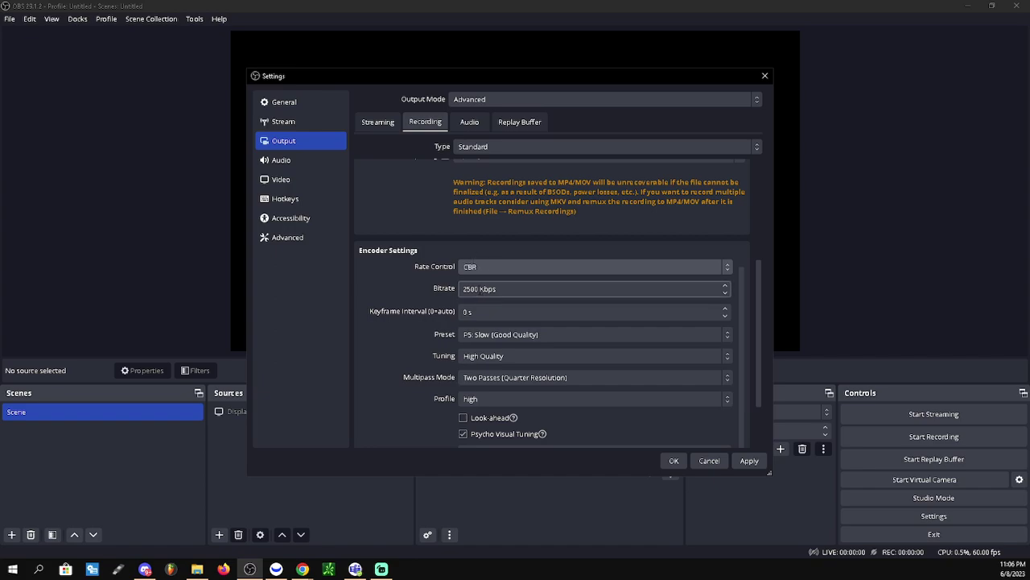
double_click(480, 289)
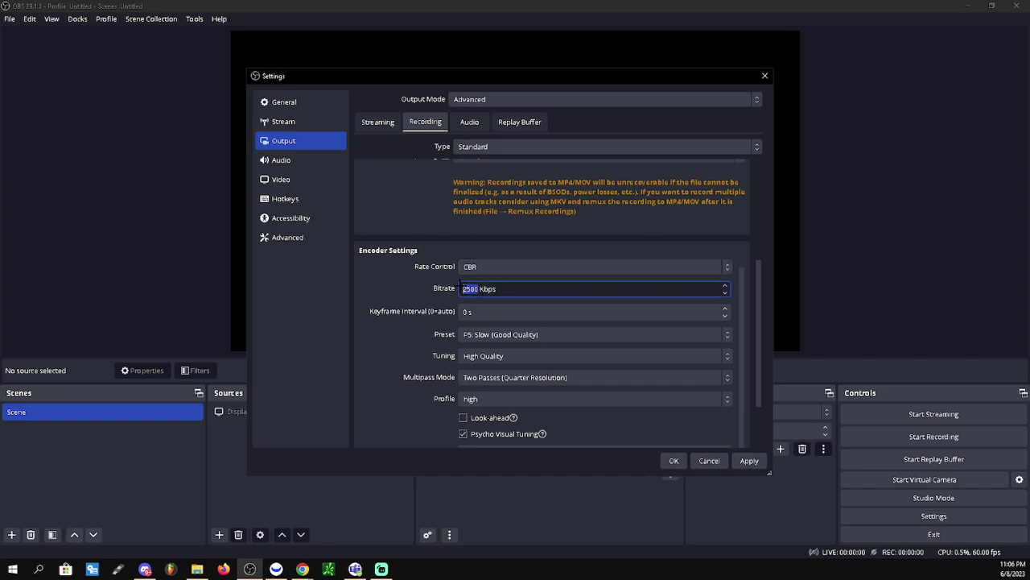
type("6000")
left_click(749, 460)
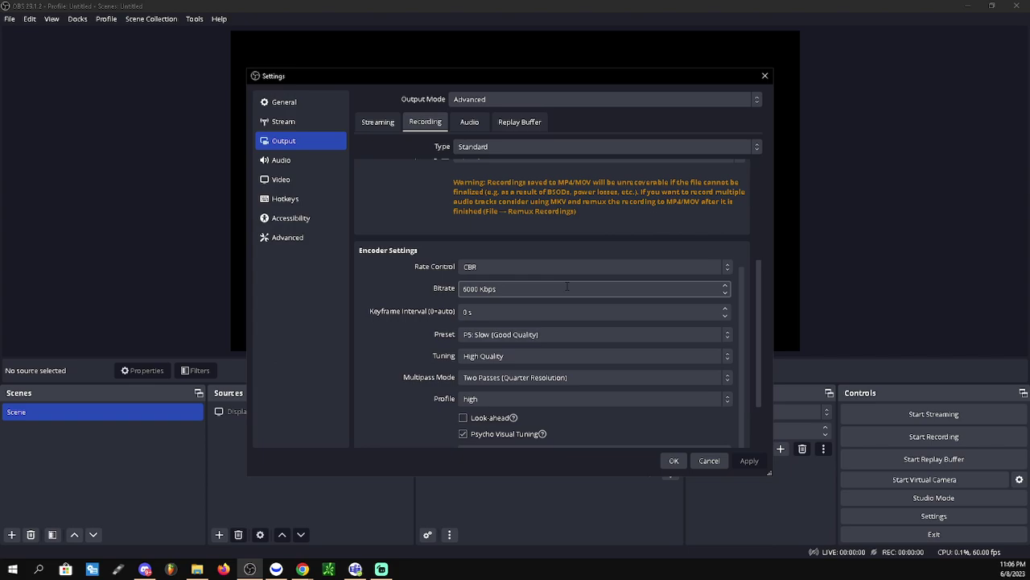
- Confirm the recording preset stays at P5: Slow (Good Quality), comparing it with the streaming encoder
left_click(496, 336)
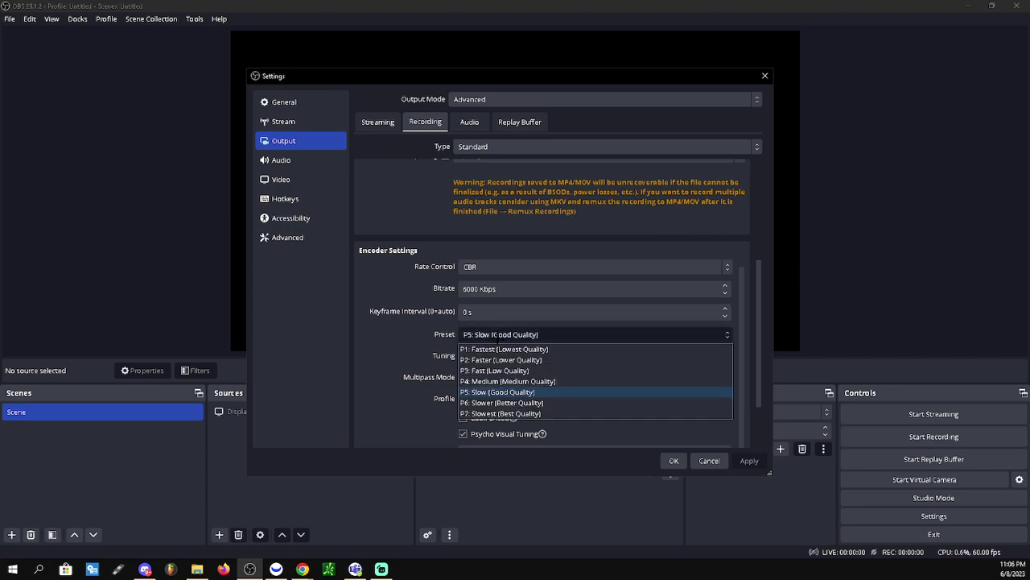
left_click(516, 392)
left_click(520, 336)
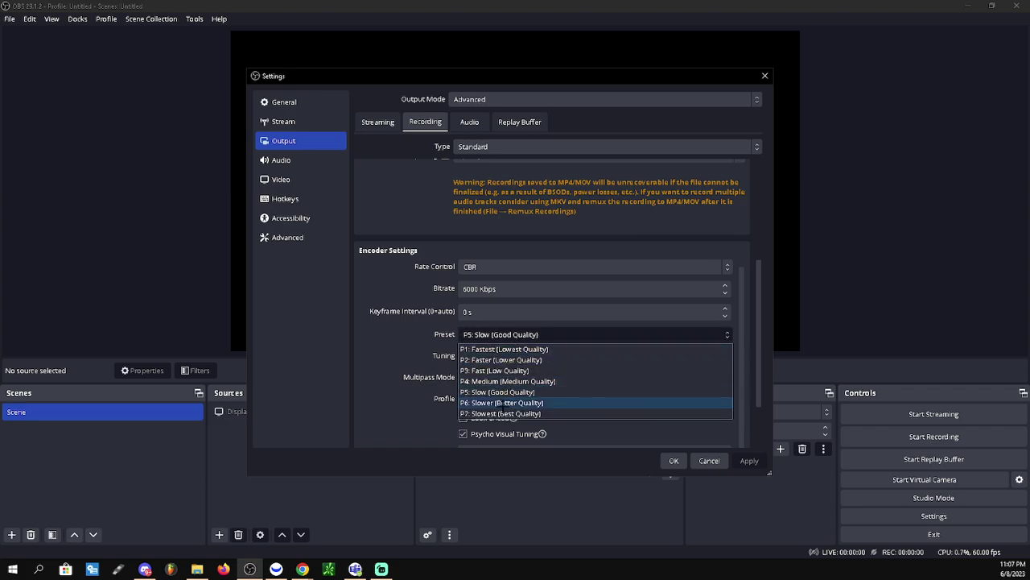
left_click(377, 121)
left_click(513, 346)
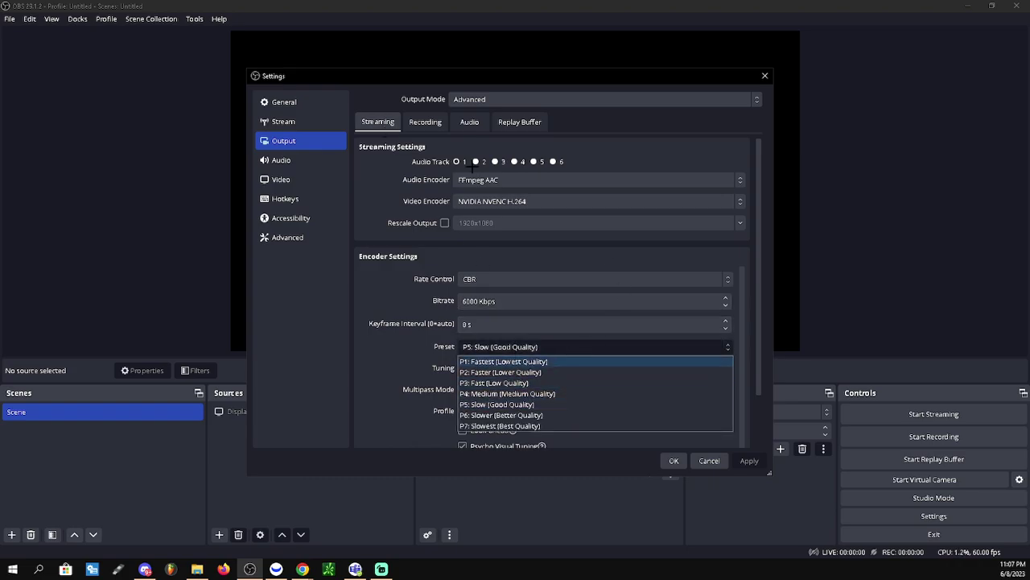
left_click(425, 121)
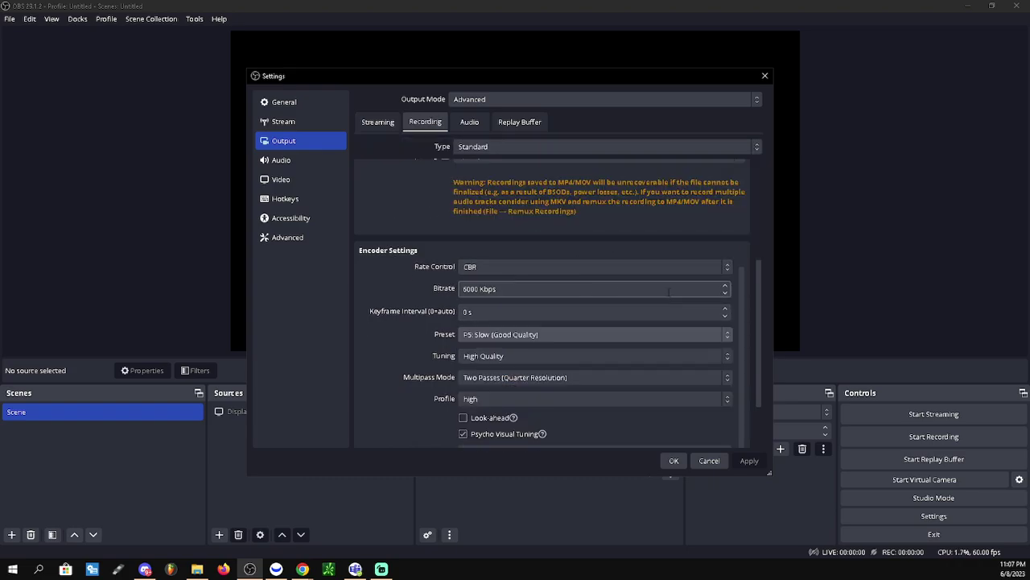
left_click(561, 335)
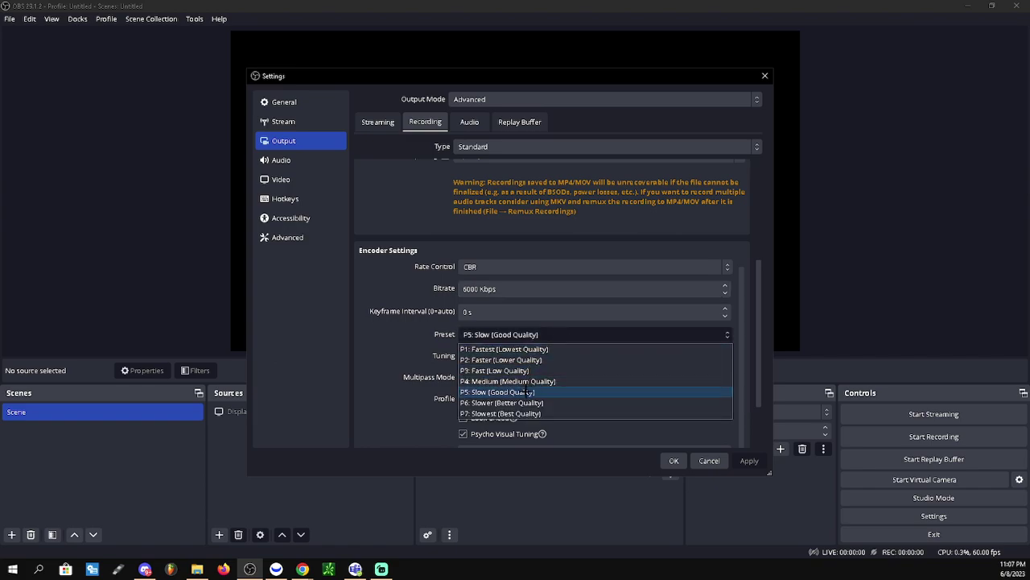
left_click(515, 392)
- Keep High Quality tuning and Two Passes (Quarter Resolution) multipass for the recording encoder
left_click(512, 355)
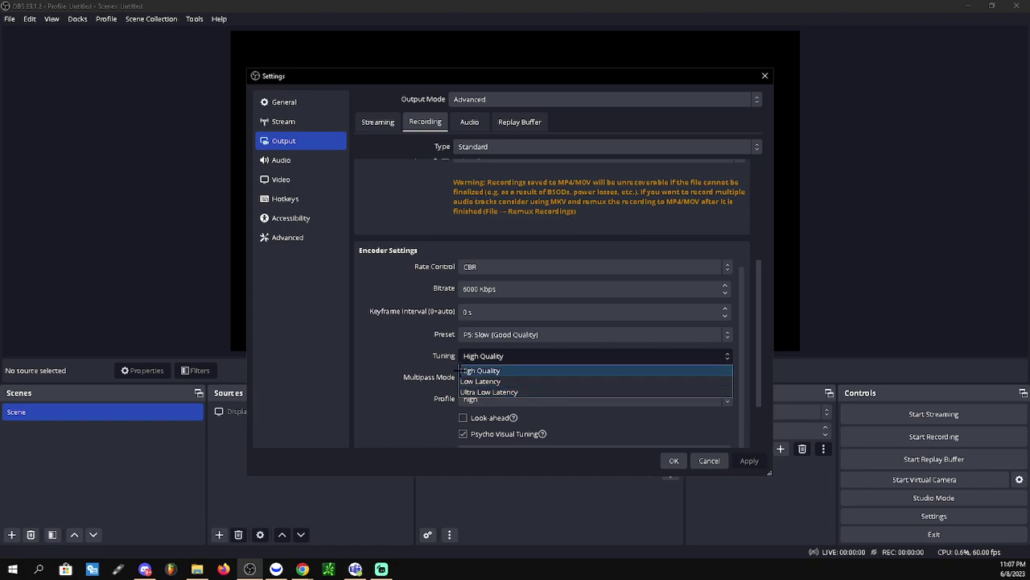
left_click(503, 370)
left_click(509, 378)
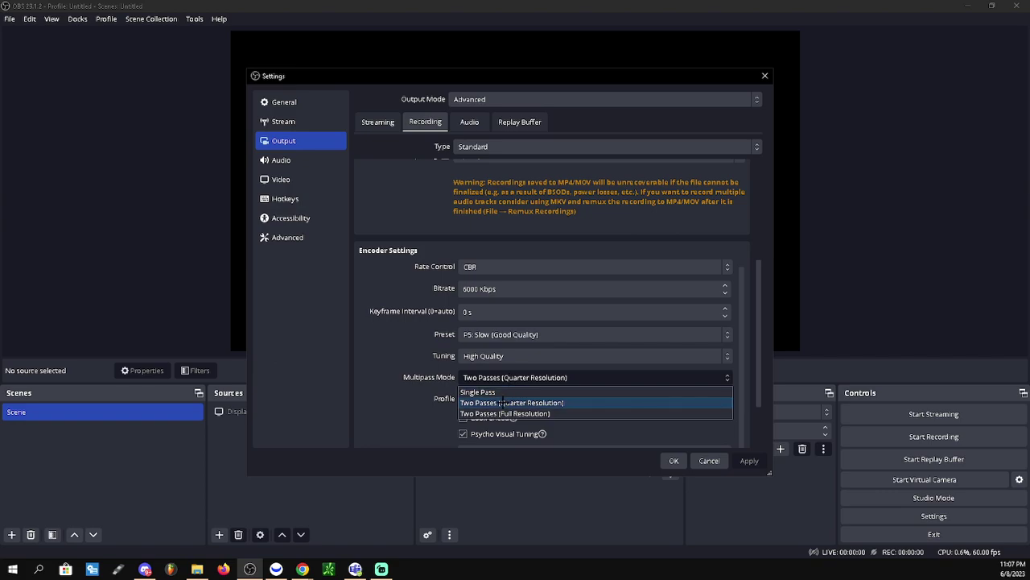
left_click(410, 401)
scroll(481, 407, "down", 1)
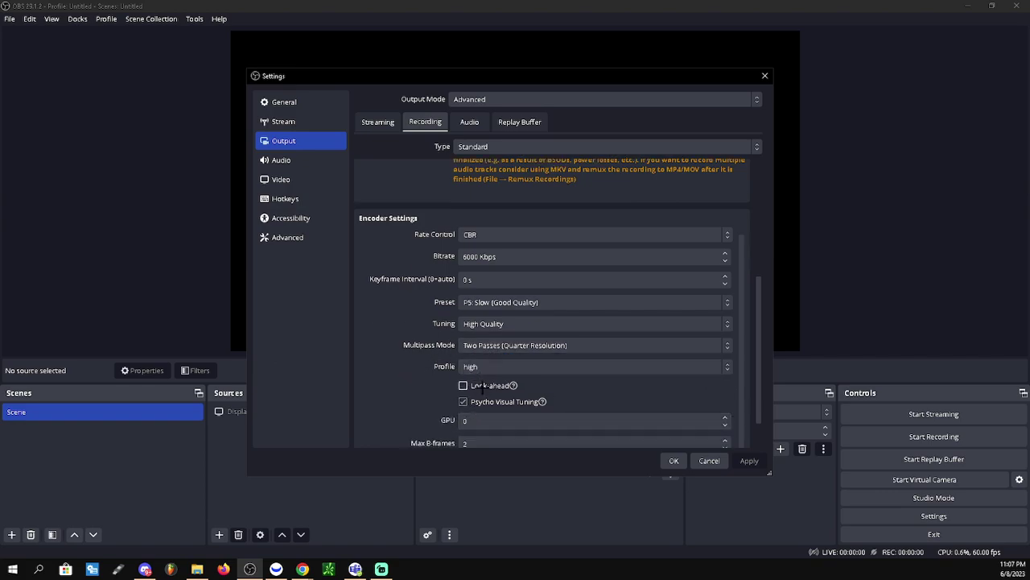
scroll(495, 380, "down", 1)
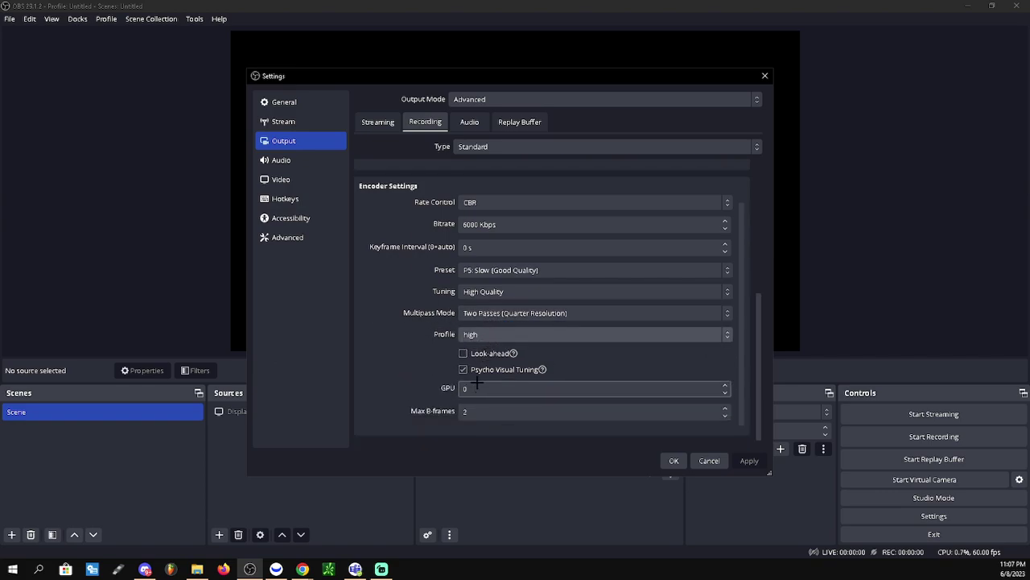
scroll(522, 327, "up", 1)
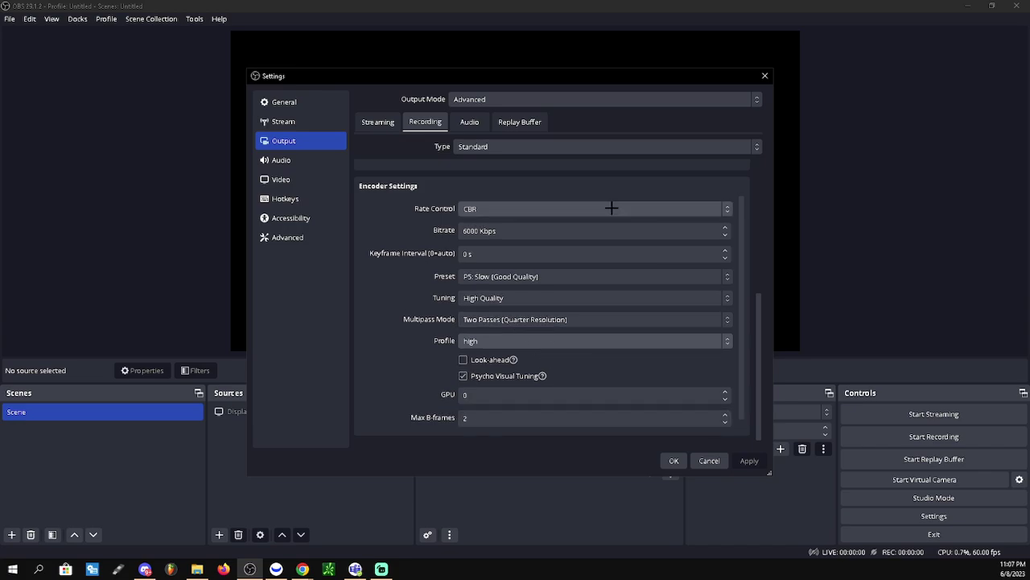
- Enable the replay buffer with a 30-second maximum replay time and apply it
left_click(520, 121)
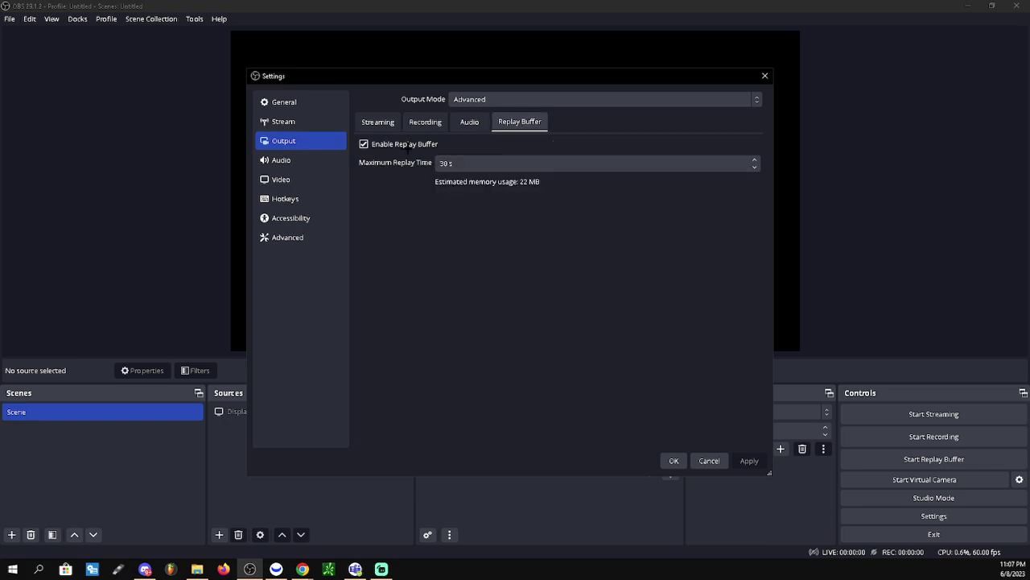
scroll(485, 165, "up", 2)
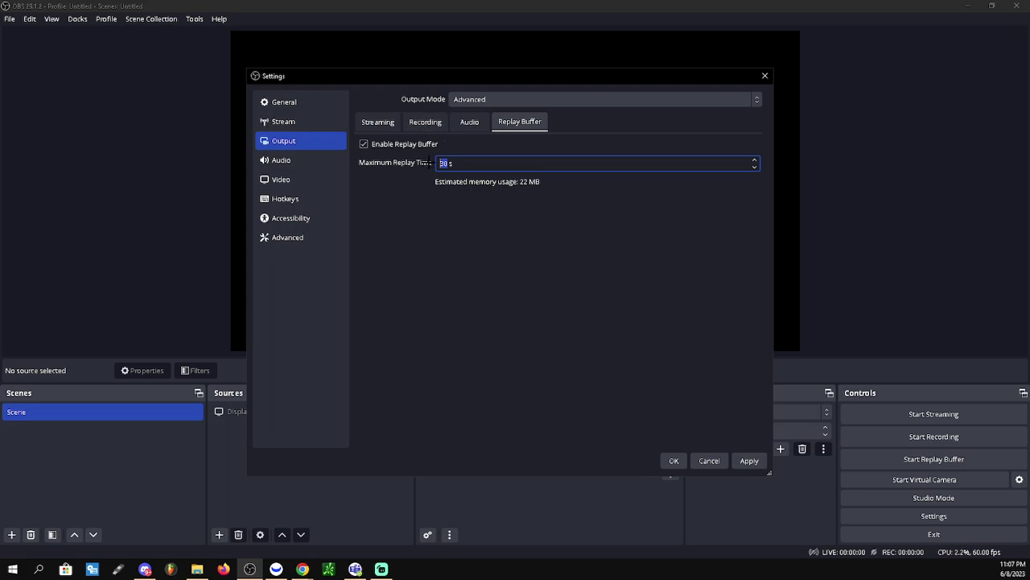
left_click(749, 460)
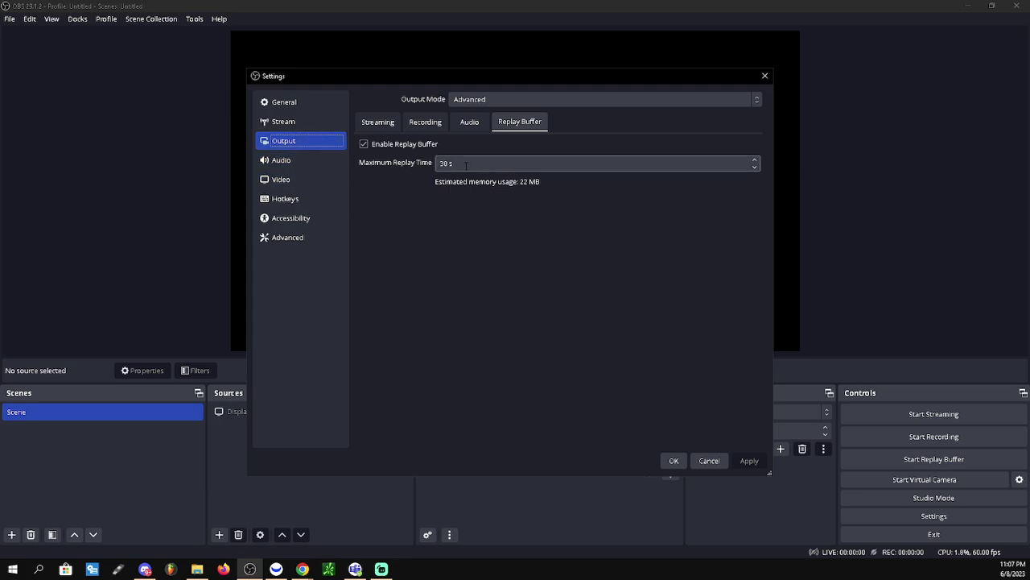
- Keep the 1920x1080 base canvas and try a 1536x864 output resolution
left_click(322, 176)
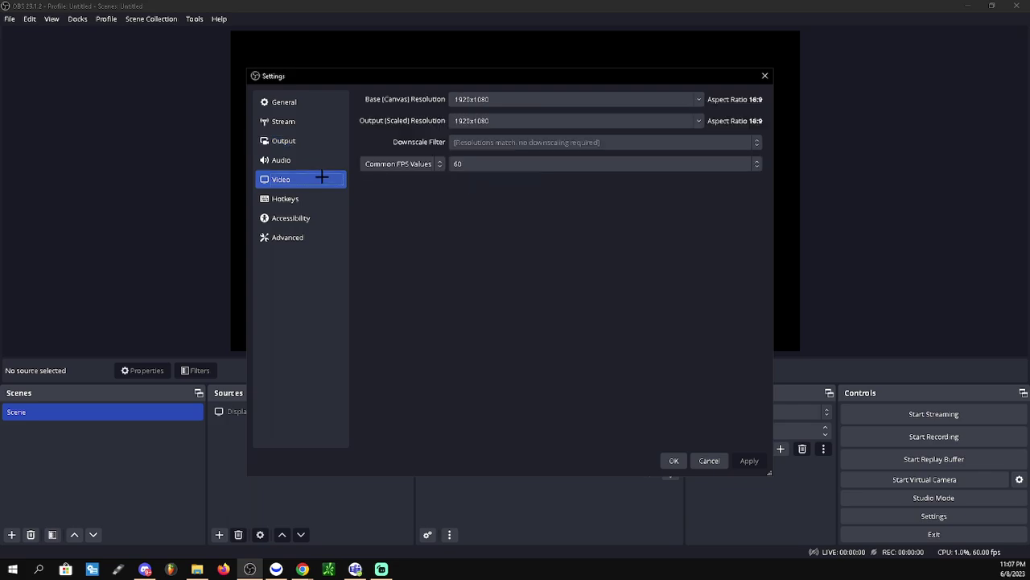
left_click(523, 100)
left_click(697, 99)
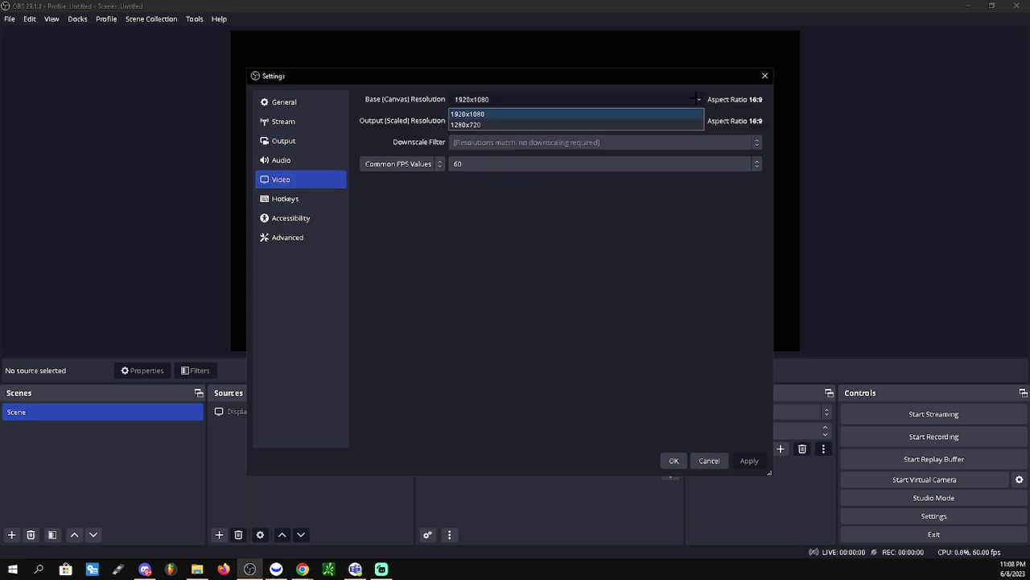
left_click(696, 98)
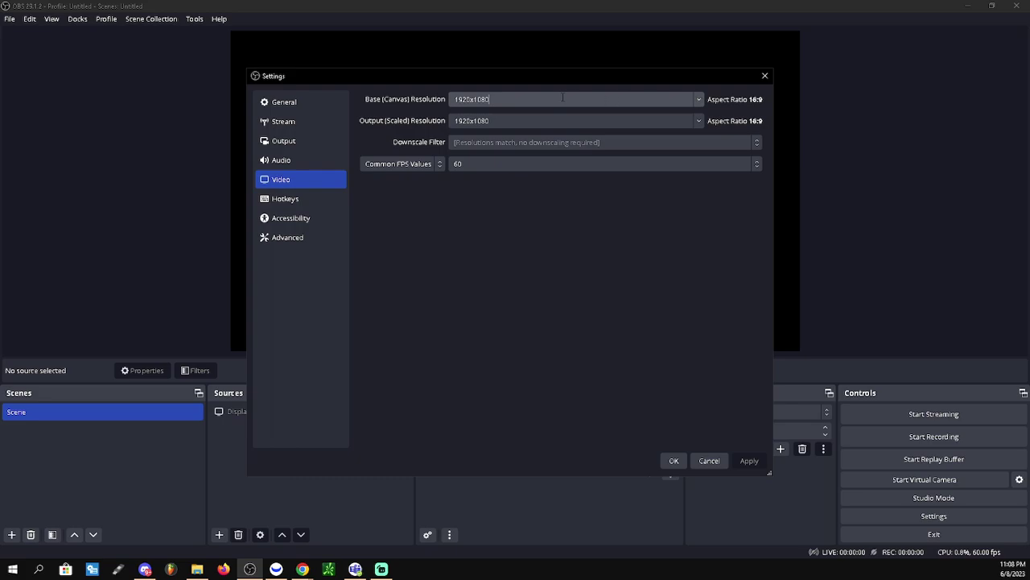
left_click(699, 123)
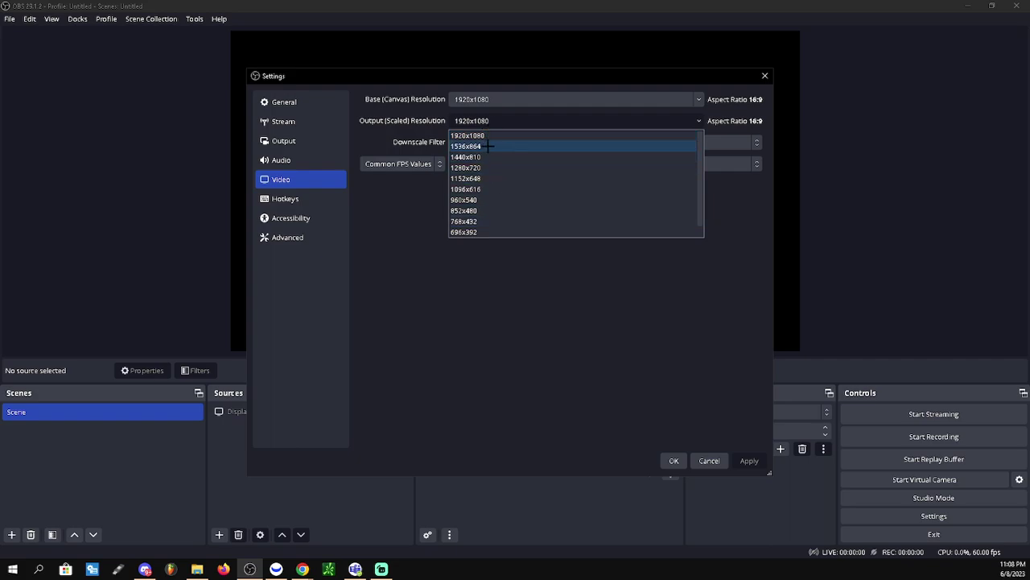
left_click(519, 320)
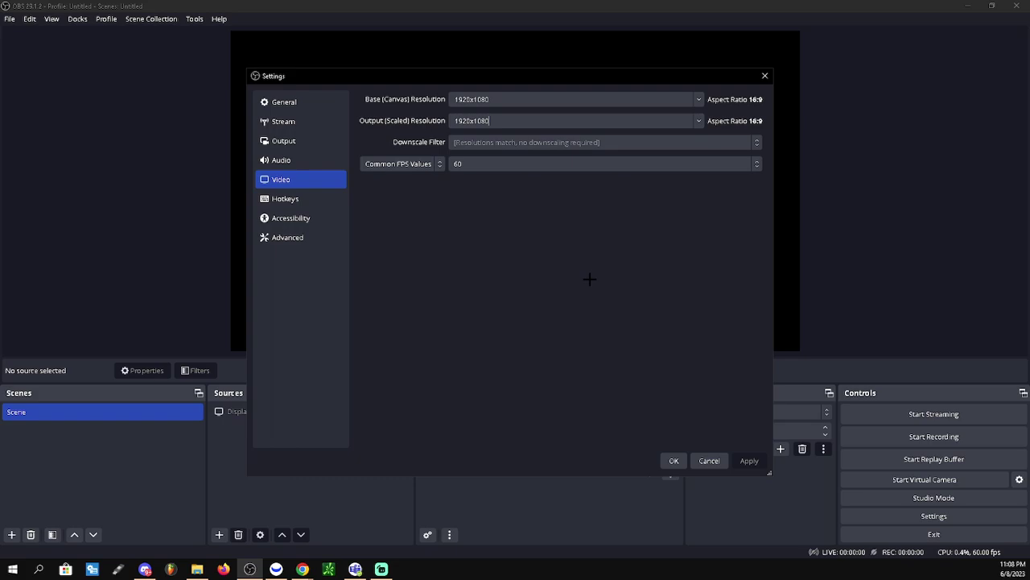
left_click(697, 121)
left_click(652, 146)
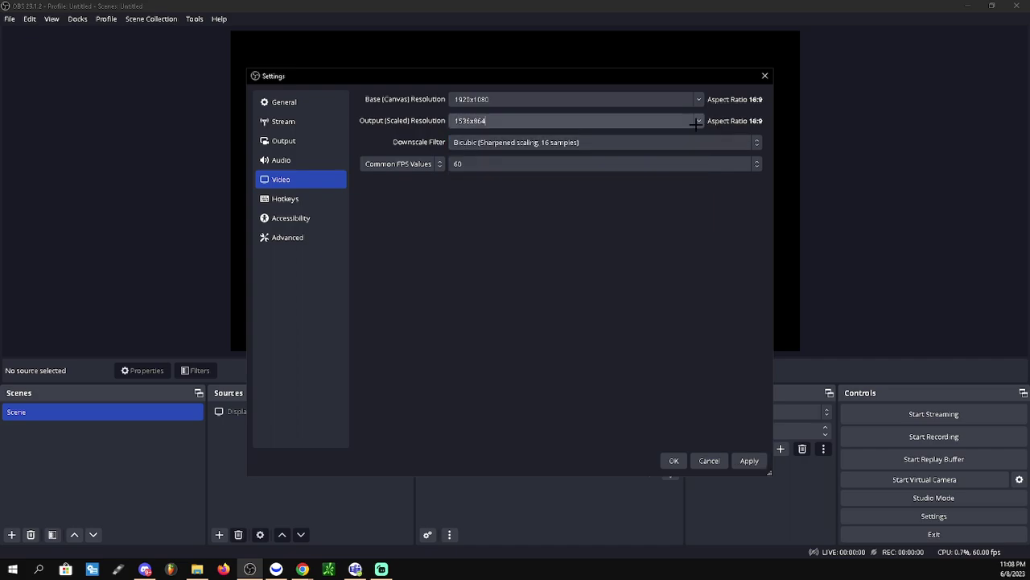
- Choose the Lanczos downscale filter, then restore 1920x1080 output and apply the video settings
left_click(664, 141)
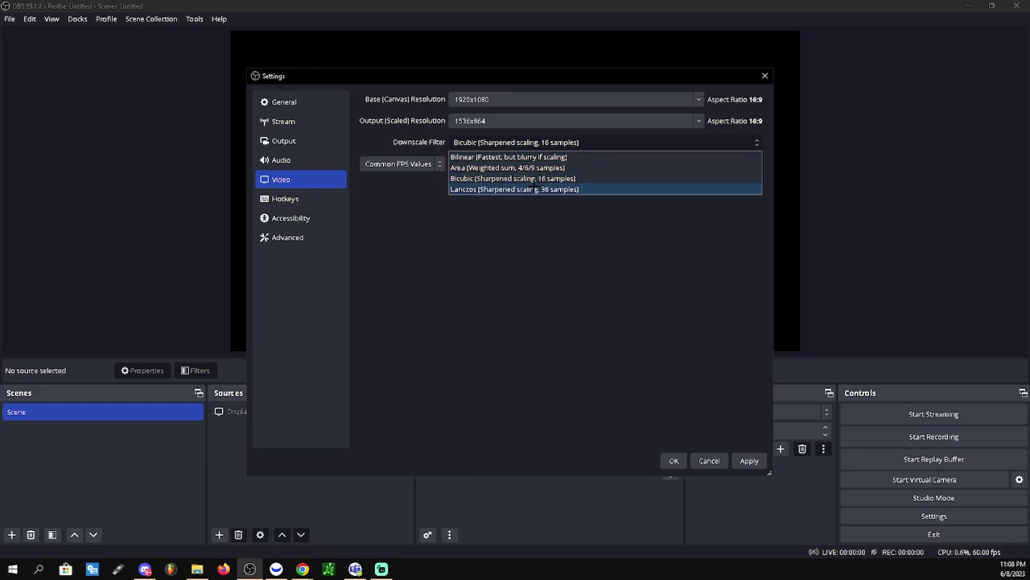
left_click(534, 188)
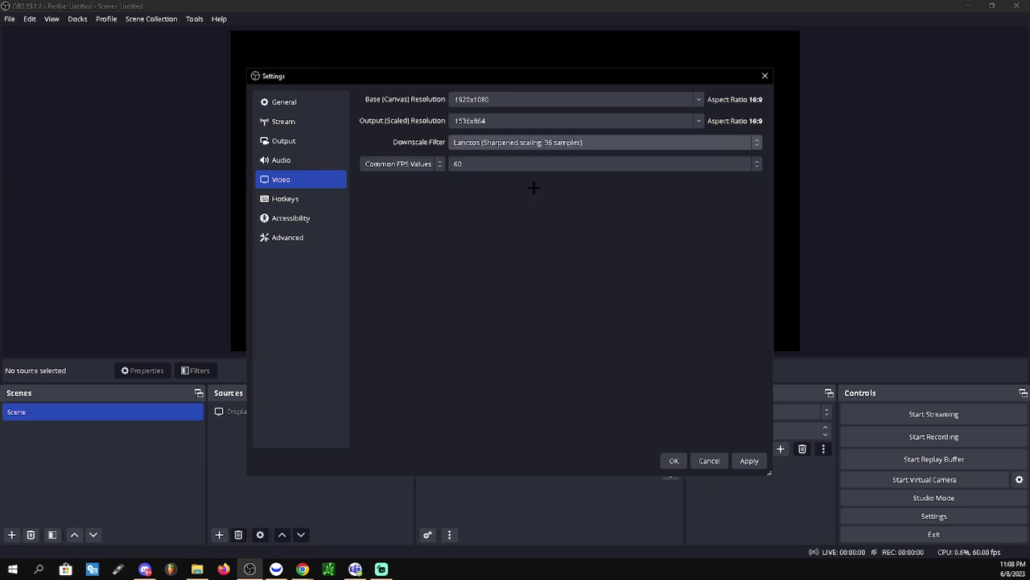
left_click(484, 138)
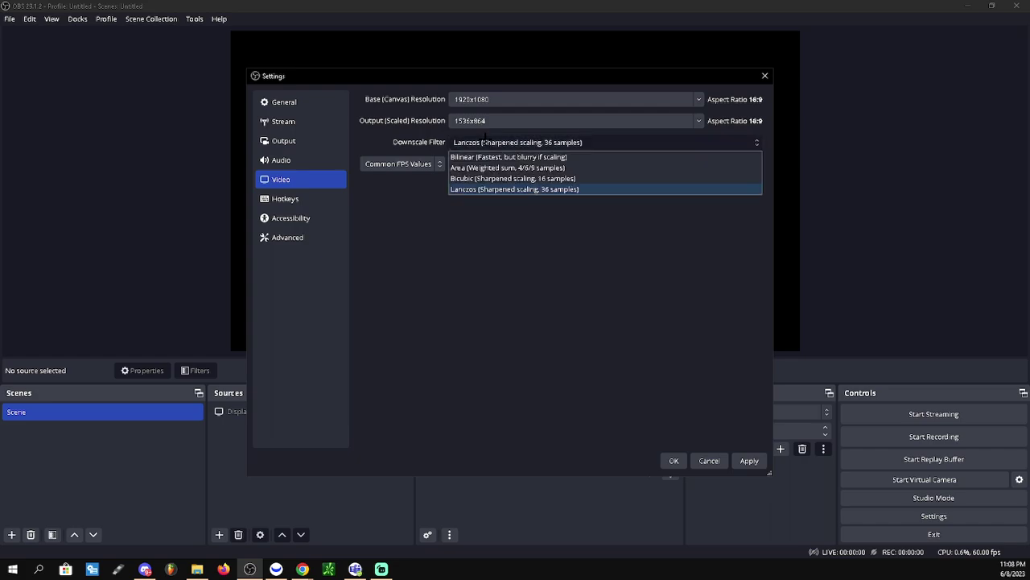
left_click(487, 186)
left_click(698, 120)
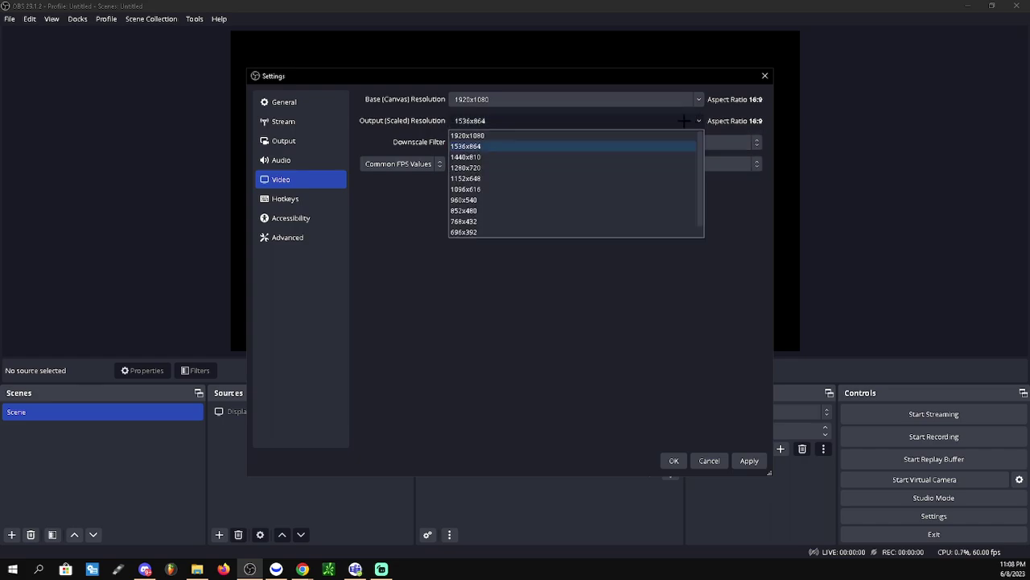
left_click(683, 121)
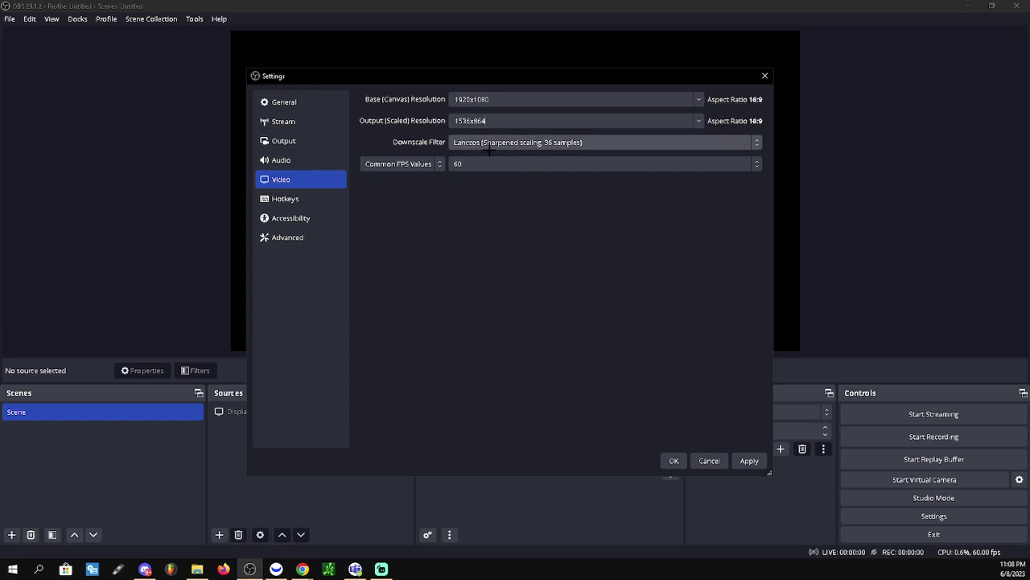
left_click(698, 121)
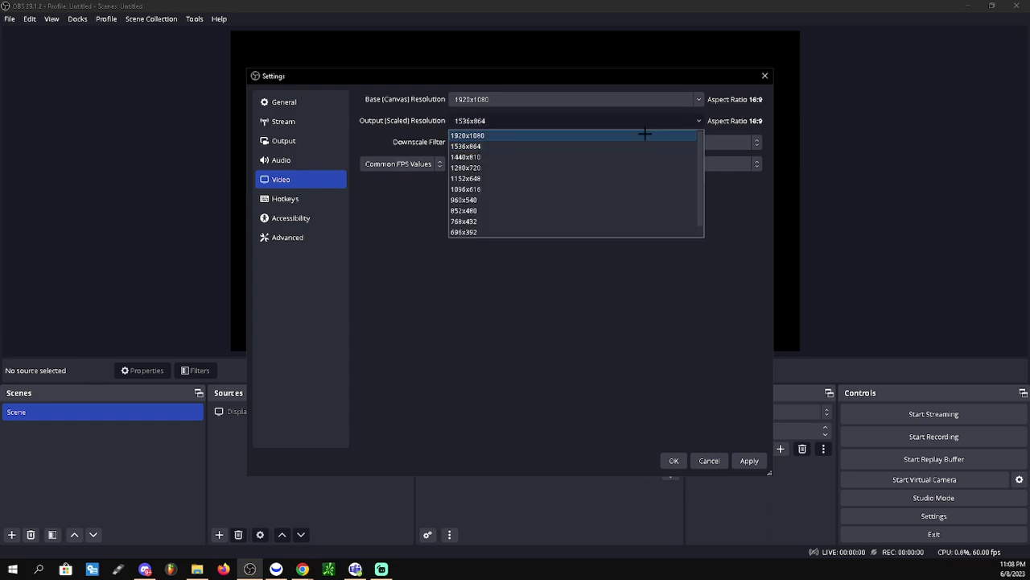
left_click(642, 136)
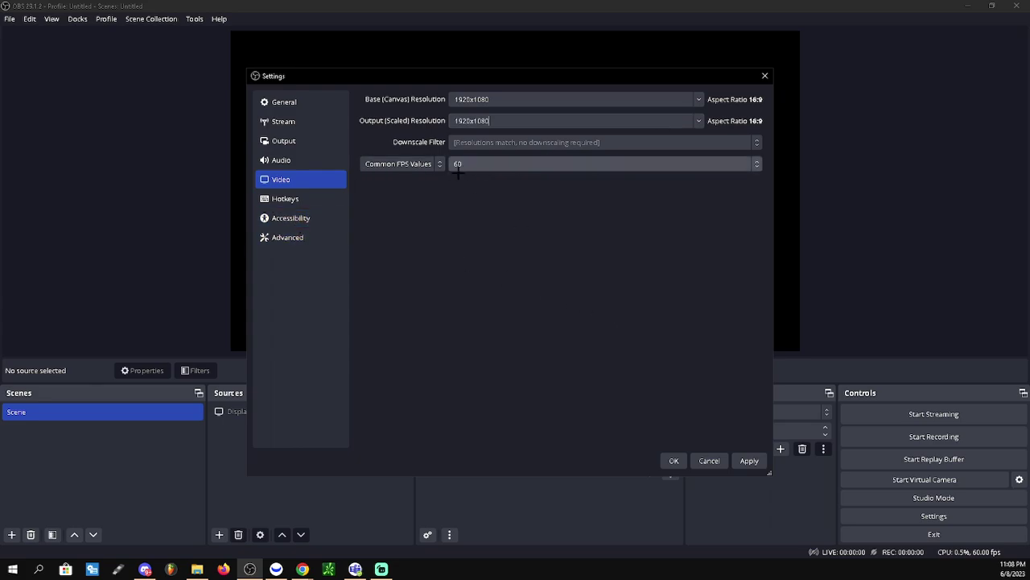
left_click(750, 460)
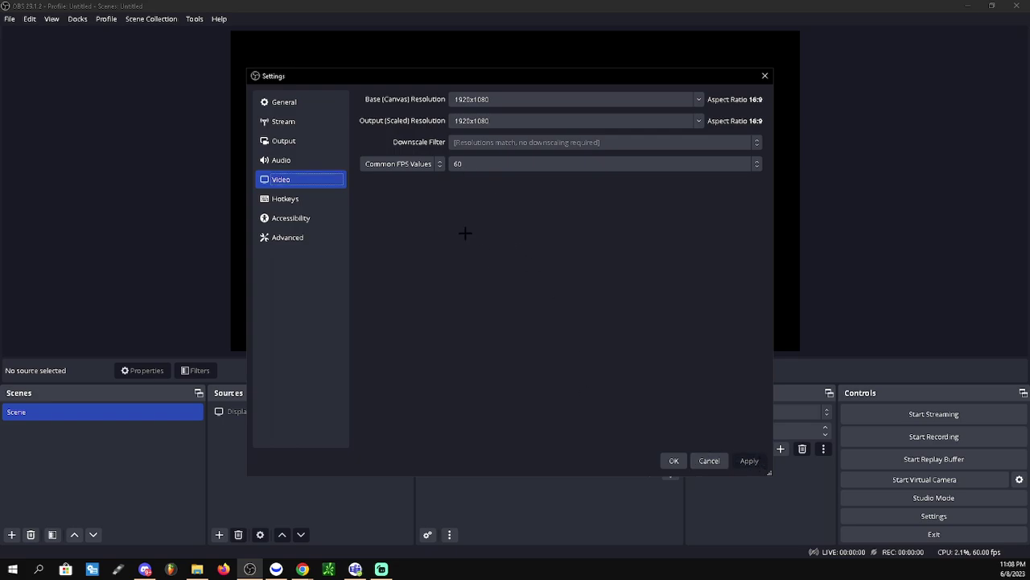
- Bind Shift + Y to Start Replay Buffer, apply, and go back to the Output page
left_click(312, 201)
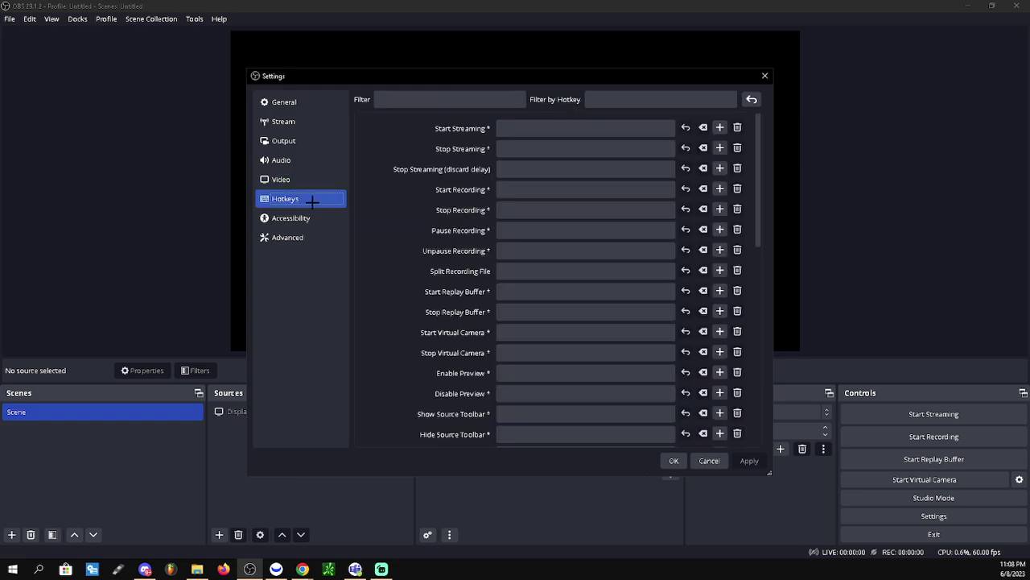
left_click(523, 293)
key("shift")
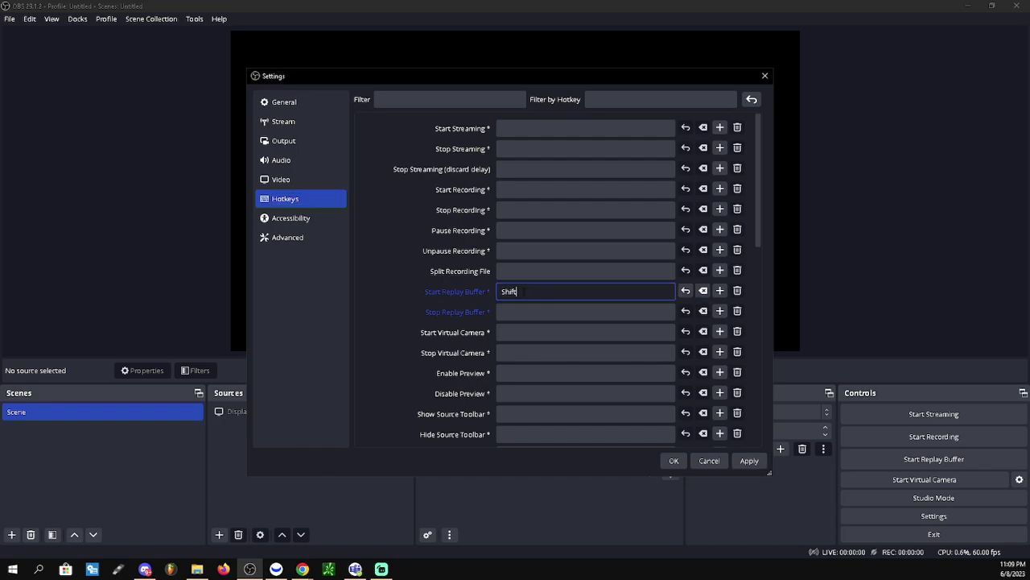
key("shift+y")
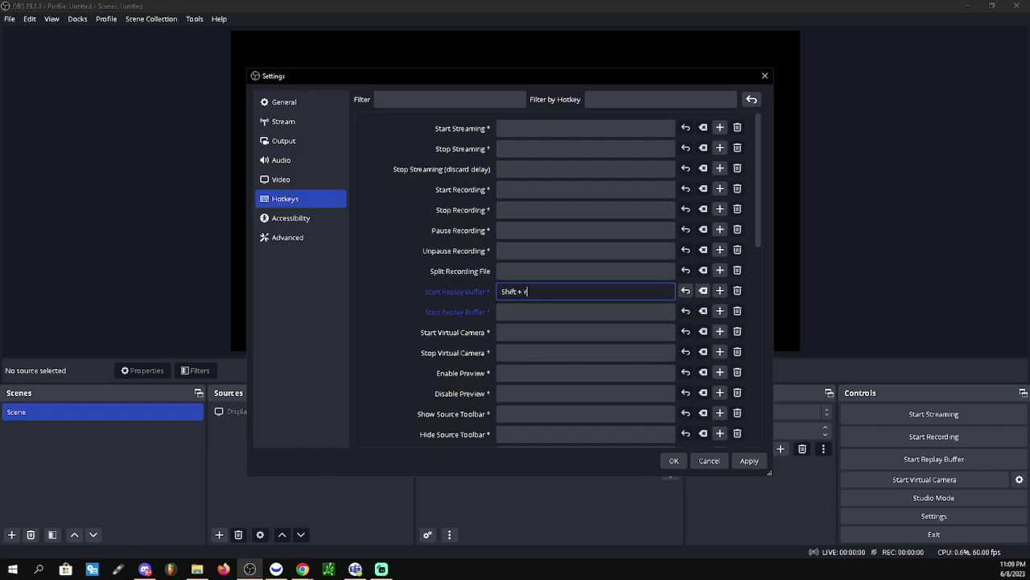
left_click(753, 460)
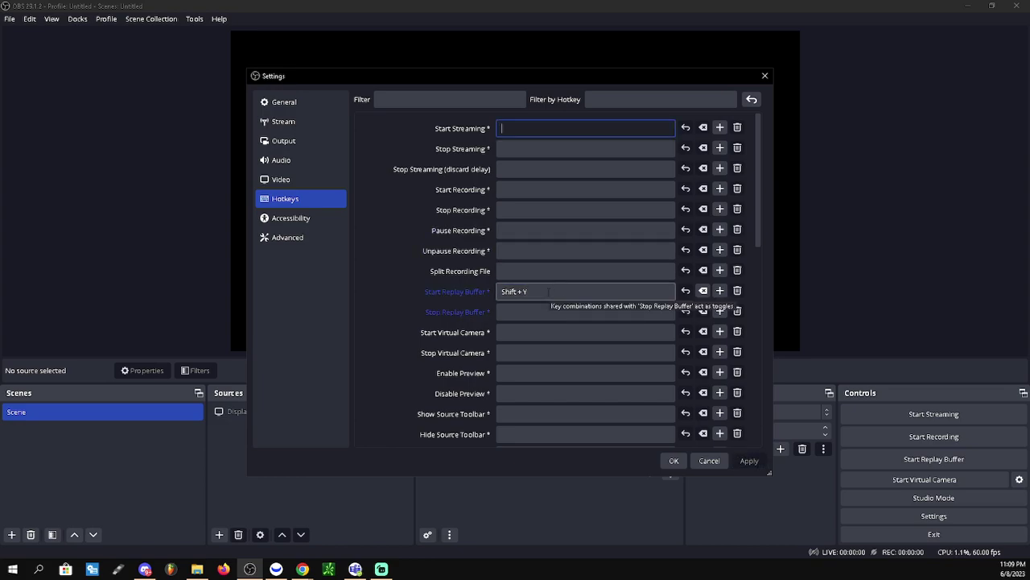
left_click(283, 140)
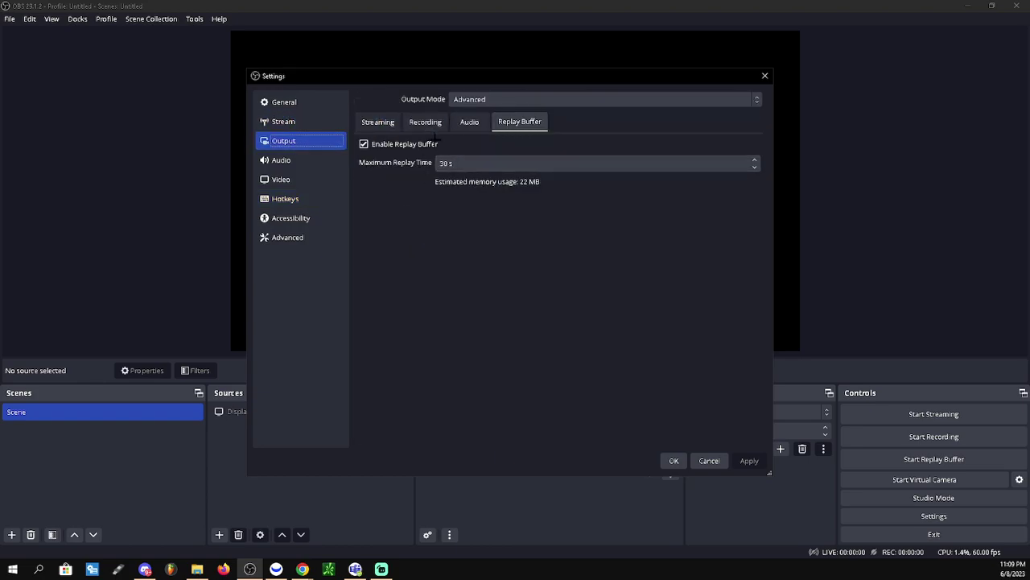
- Confirm Above Normal process priority in Advanced settings, then move to the Stream page
left_click(293, 237)
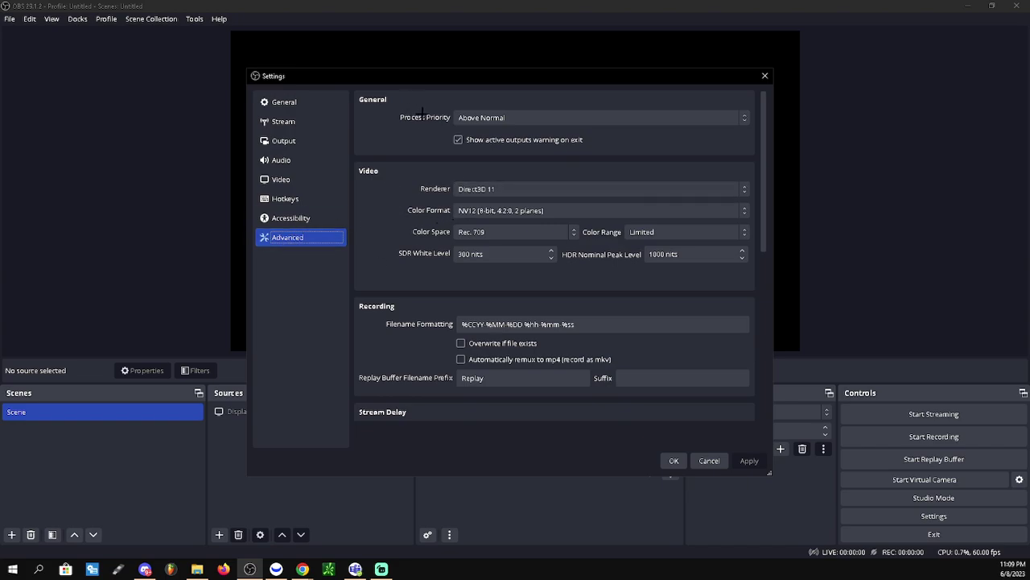
left_click(482, 117)
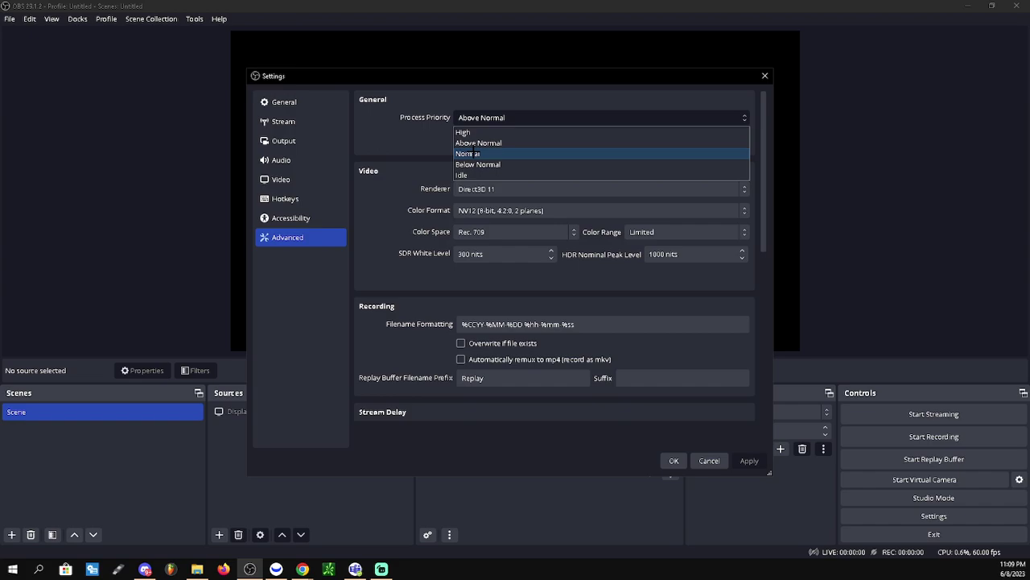
left_click(394, 153)
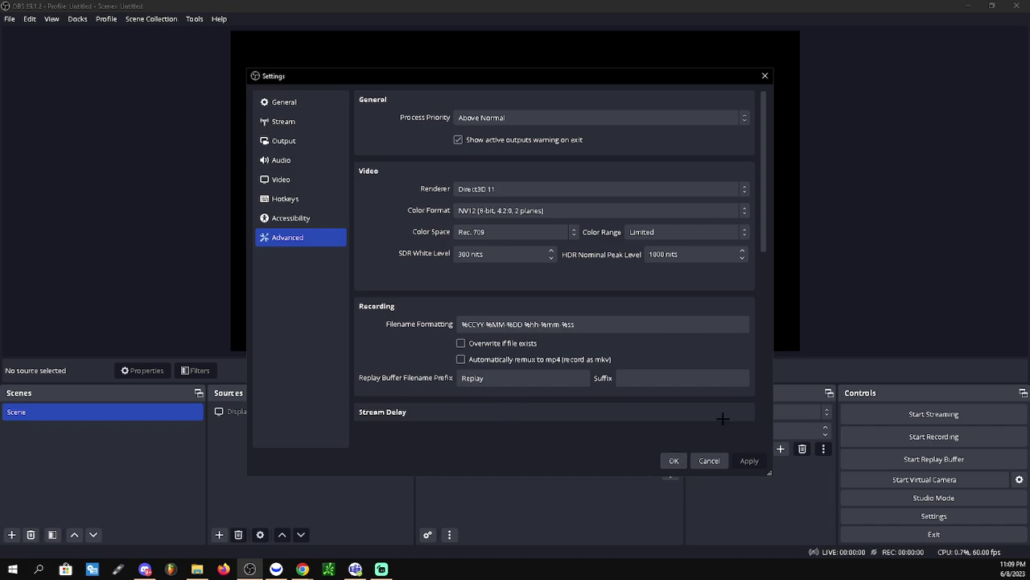
scroll(723, 297, "down", 5)
scroll(628, 320, "down", 3)
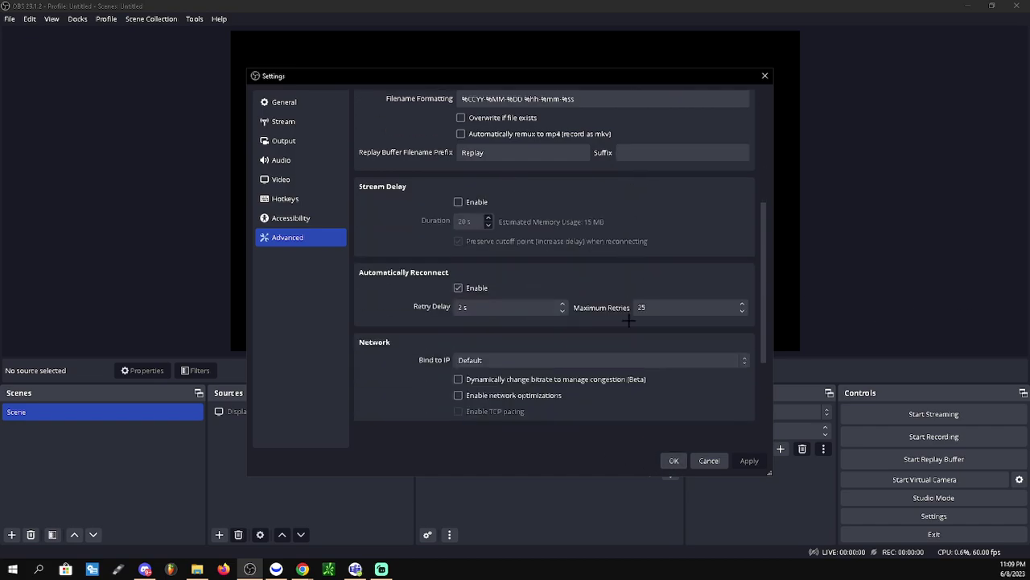
left_click(264, 102)
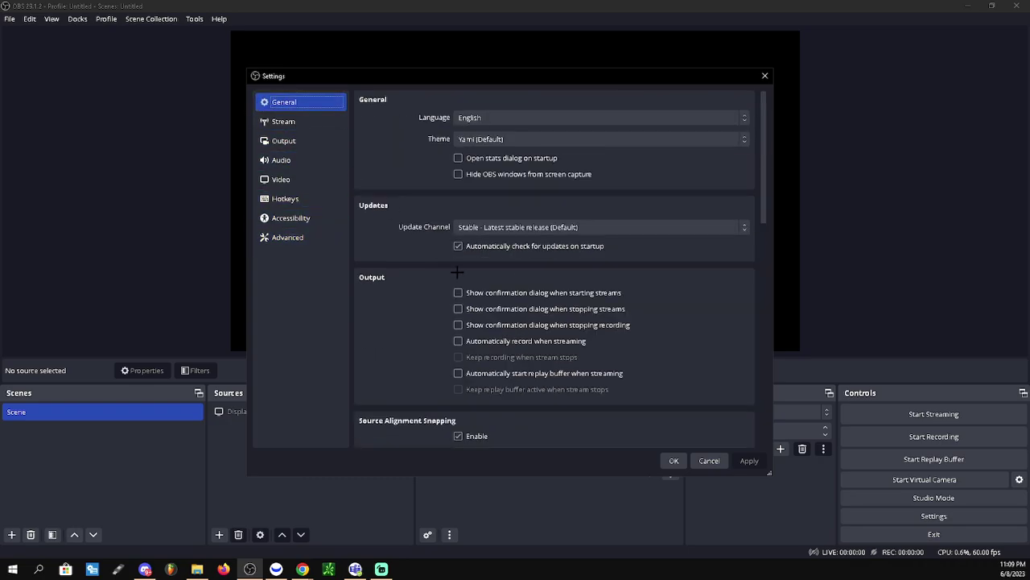
left_click(304, 122)
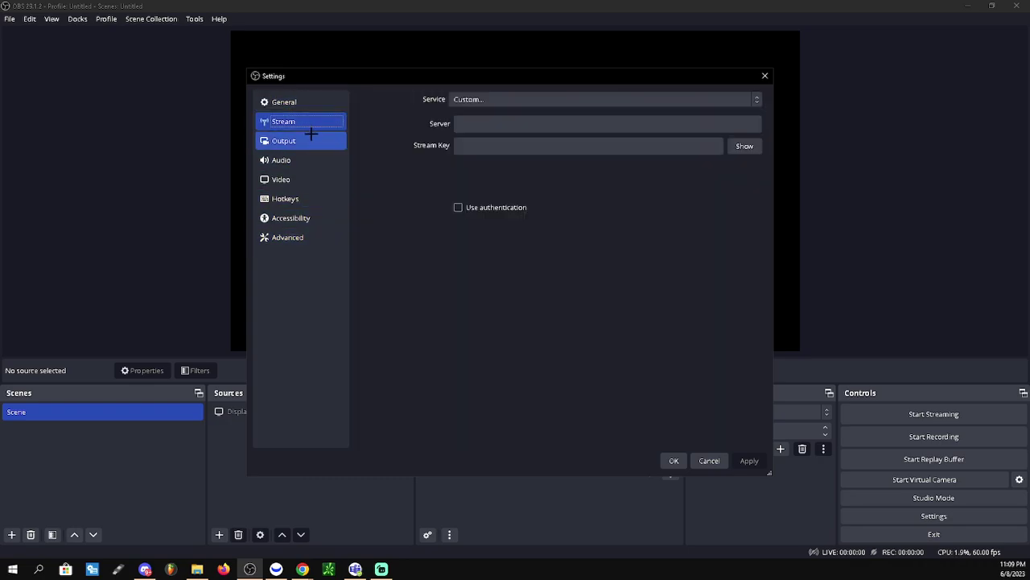